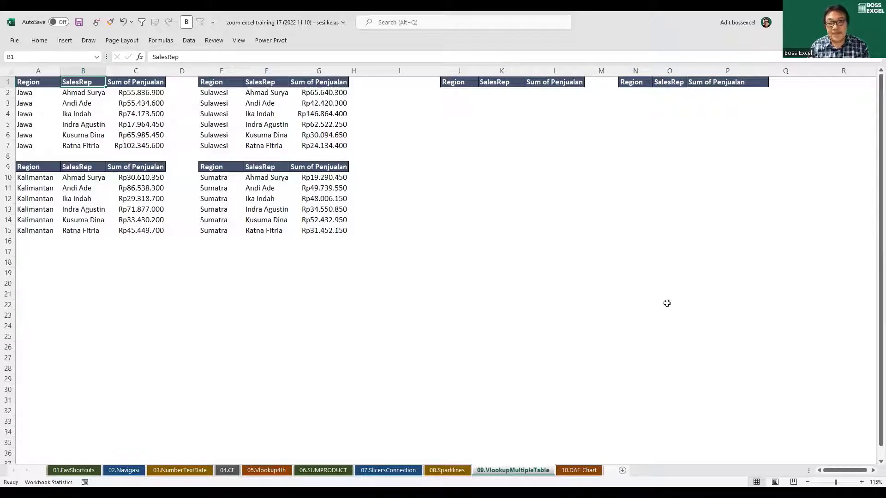
Enter the text labels VSTACK in cell A17 and HSTACK in cell A18 below the Kalimantan table.
{"action": "left_click", "coordinate": [832, 83]}
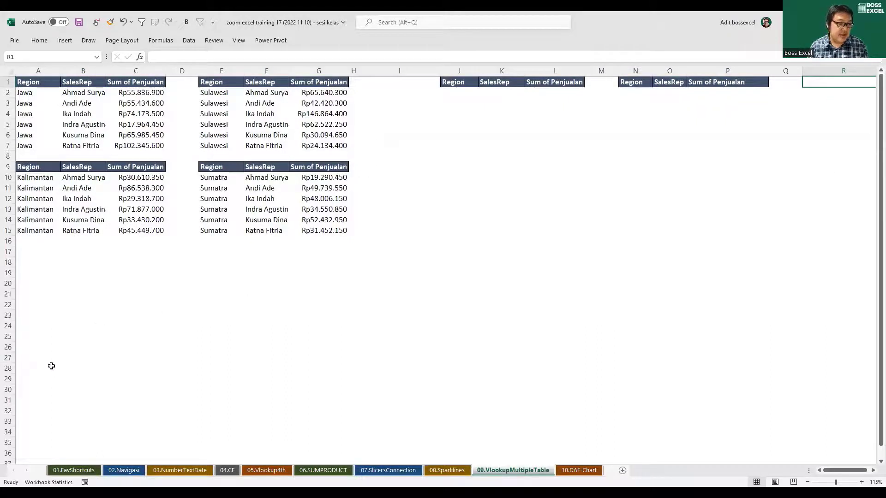
{"action": "left_click", "coordinate": [40, 255]}
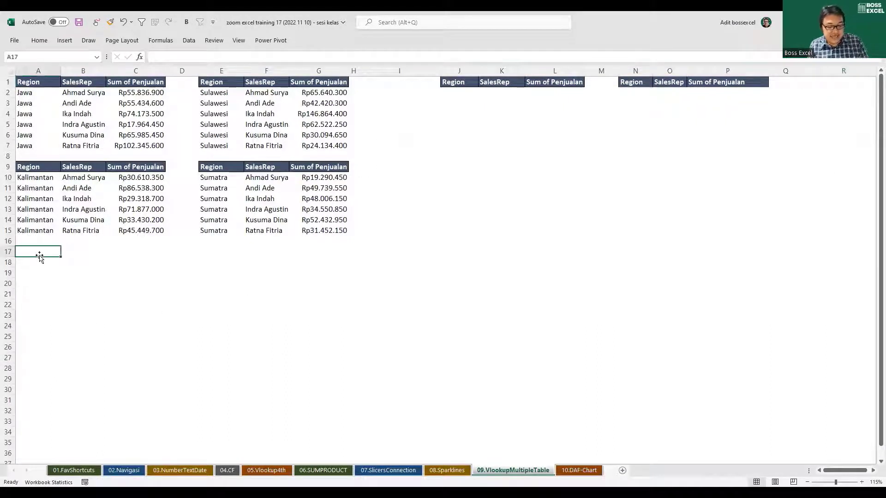
{"action": "type", "text": "VSTACK"}
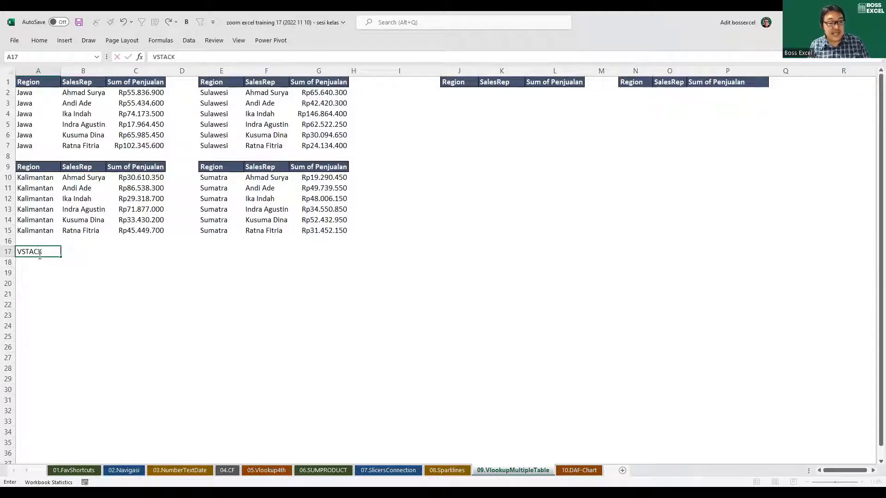
{"action": "key", "text": "Return"}
{"action": "type", "text": "HSTACK"}
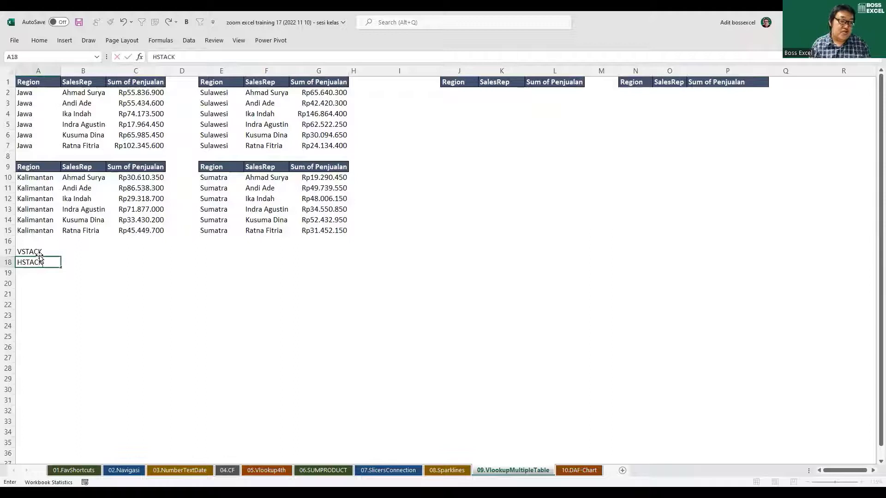
{"action": "key", "text": "Return"}
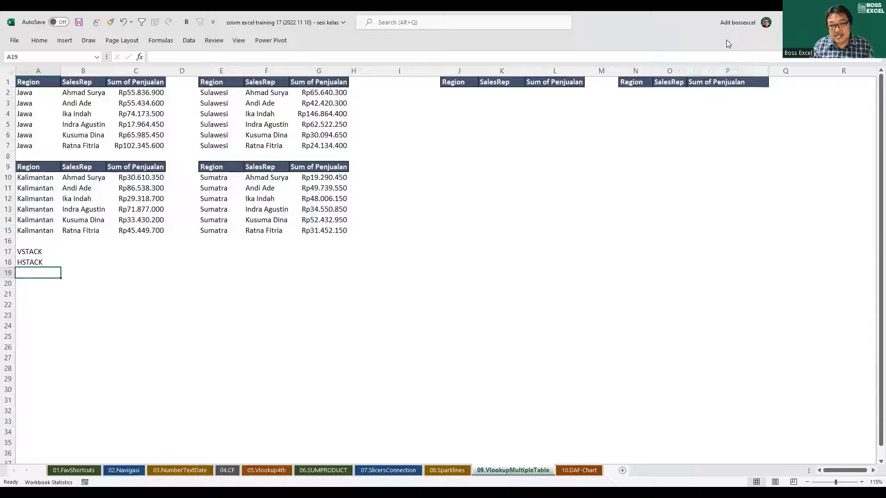
Copy the data rows of the Jawa and Kalimantan tables, without headers, into the combined table starting at J2.
{"action": "left_click", "coordinate": [454, 95]}
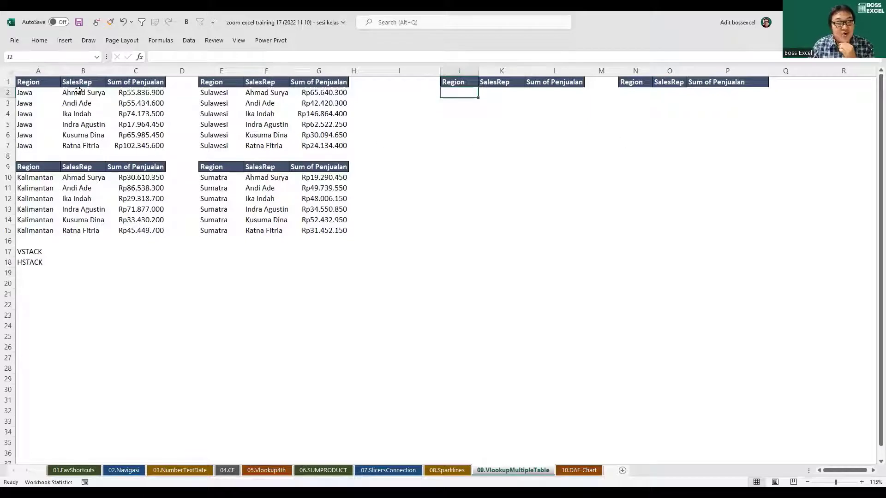
{"action": "left_click_drag", "start_coordinate": [33, 93], "coordinate": [161, 144]}
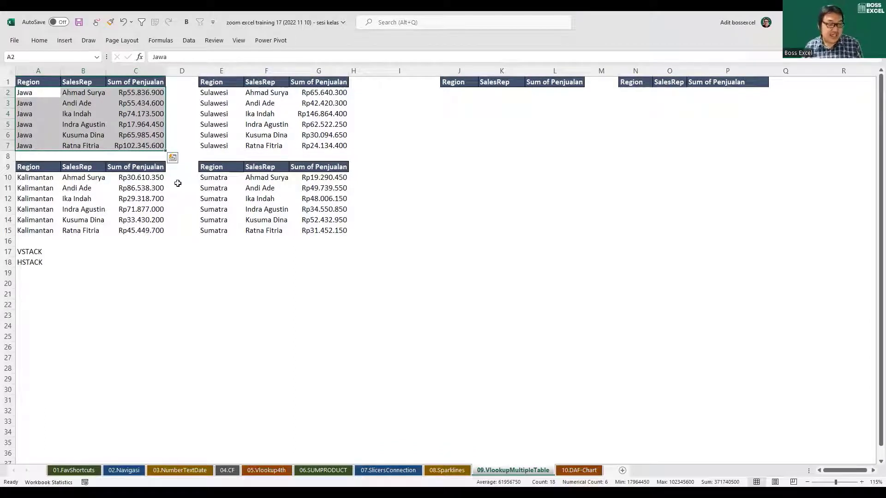
{"action": "left_click_drag", "start_coordinate": [52, 179], "coordinate": [135, 225]}
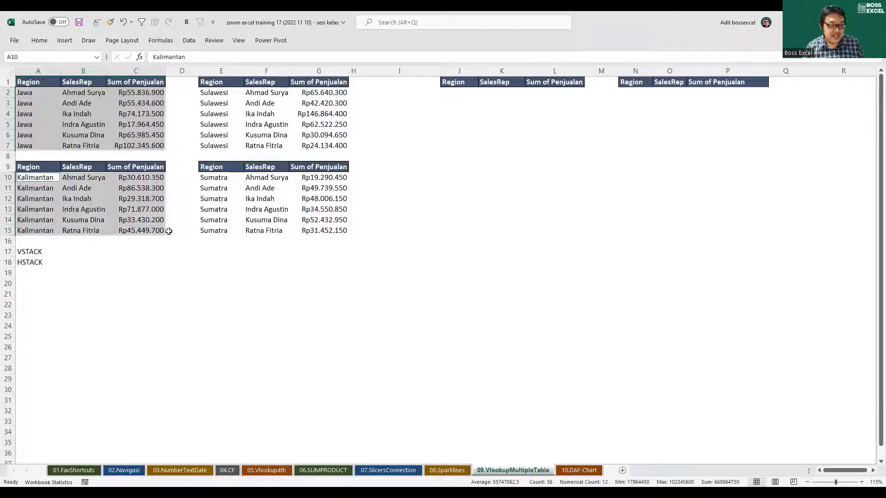
{"action": "key", "text": "ctrl+c"}
{"action": "left_click", "coordinate": [458, 94]}
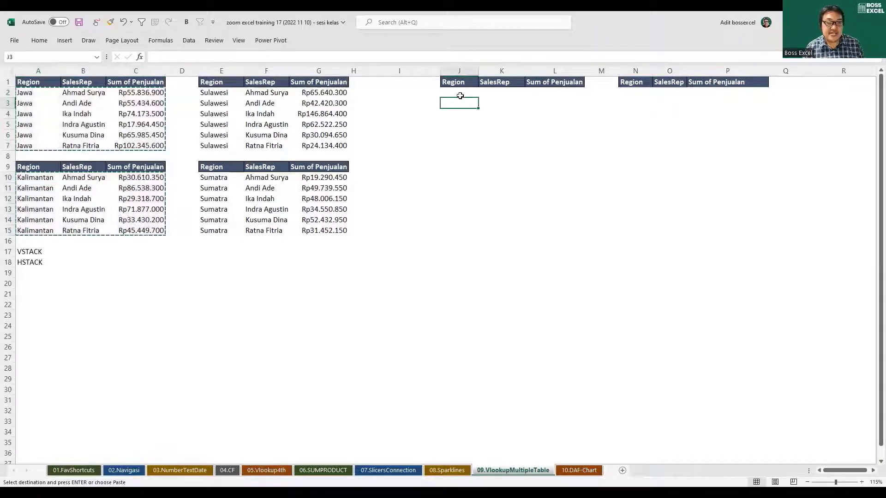
{"action": "key", "text": "ctrl+v"}
Append the data rows of the Sulawesi and Sumatra tables, without headers, to the combined table starting at J14.
{"action": "left_click_drag", "start_coordinate": [211, 93], "coordinate": [326, 146]}
{"action": "left_click_drag", "start_coordinate": [213, 178], "coordinate": [318, 231]}
{"action": "key", "text": "ctrl+c"}
{"action": "left_click", "coordinate": [455, 220]}
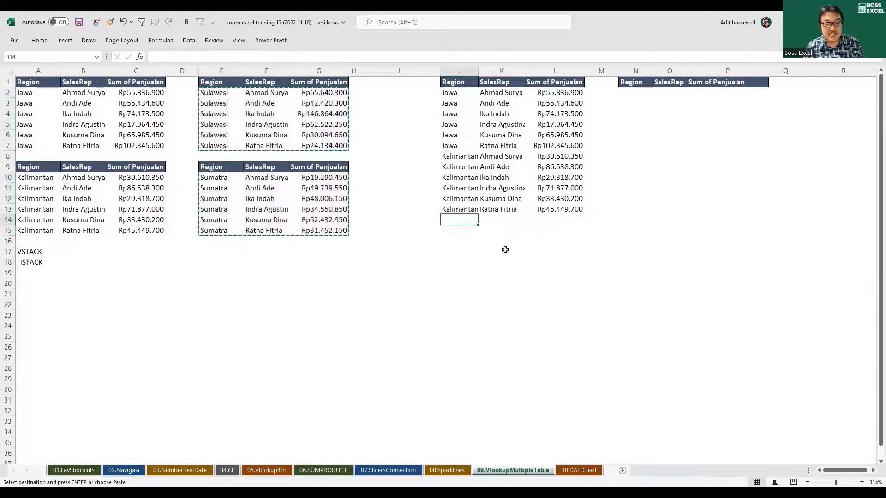
{"action": "key", "text": "ctrl+v"}
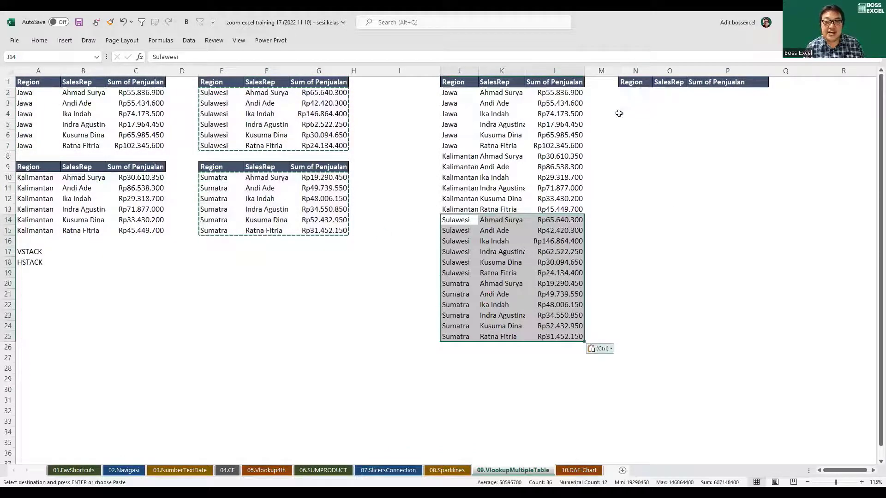
Start a region list by copying one Jawa and one Kalimantan cell into A21:A22.
{"action": "left_click", "coordinate": [636, 92]}
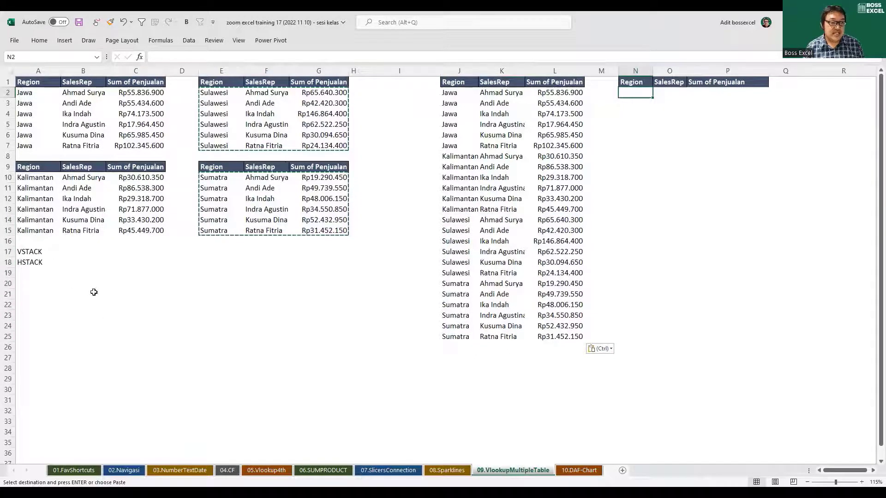
{"action": "left_click", "coordinate": [25, 92]}
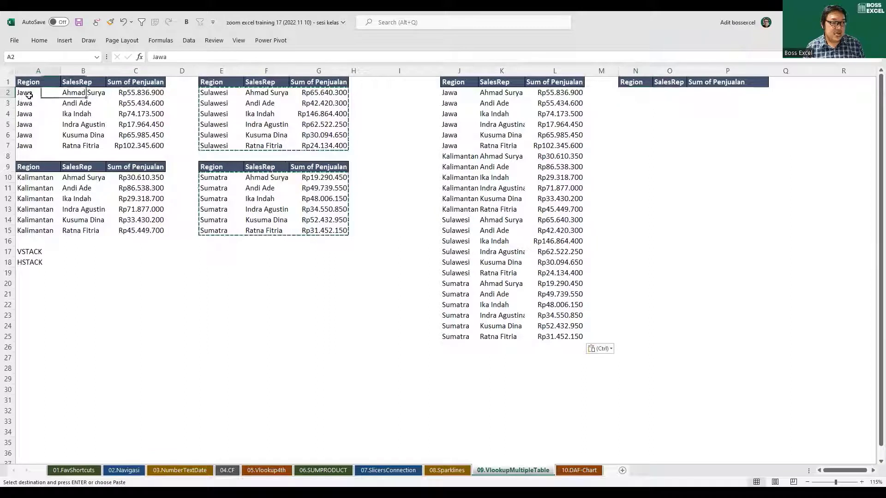
{"action": "left_click", "coordinate": [46, 187], "text": "ctrl"}
{"action": "key", "text": "ctrl+c"}
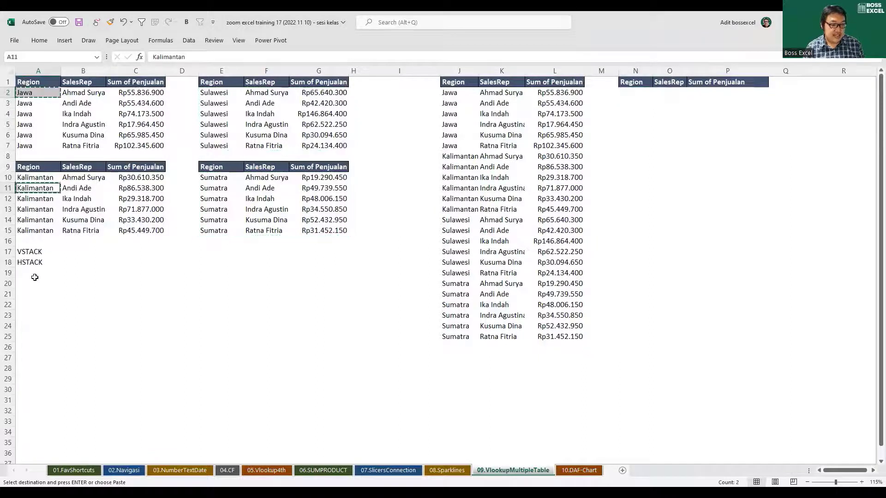
{"action": "left_click", "coordinate": [32, 294]}
{"action": "key", "text": "ctrl+v"}
Extend the region list by copying one Sulawesi and one Sumatra cell into A23:A24.
{"action": "left_click", "coordinate": [214, 103]}
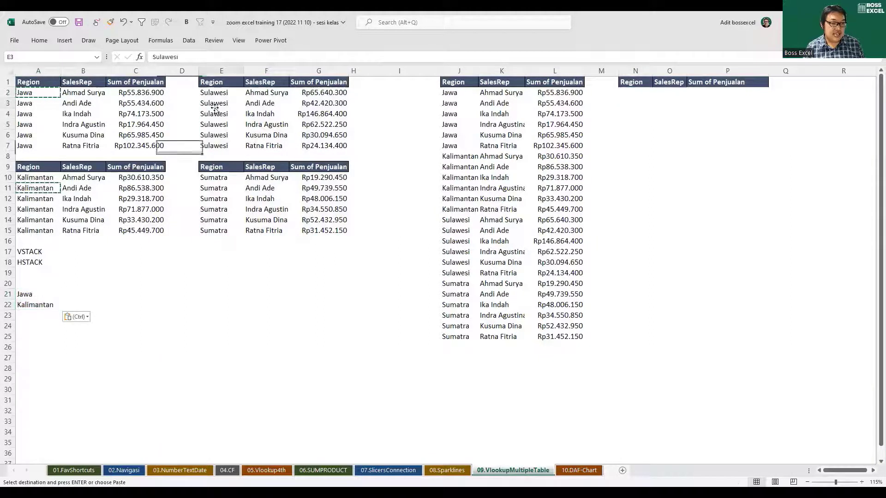
{"action": "key", "text": "Escape"}
{"action": "key", "text": "ctrl+c"}
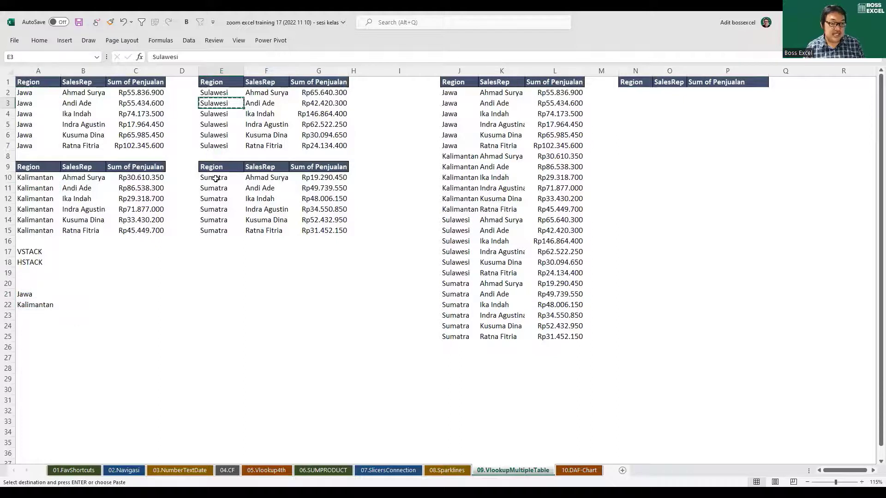
{"action": "left_click", "coordinate": [216, 179], "text": "ctrl"}
{"action": "key", "text": "ctrl+c"}
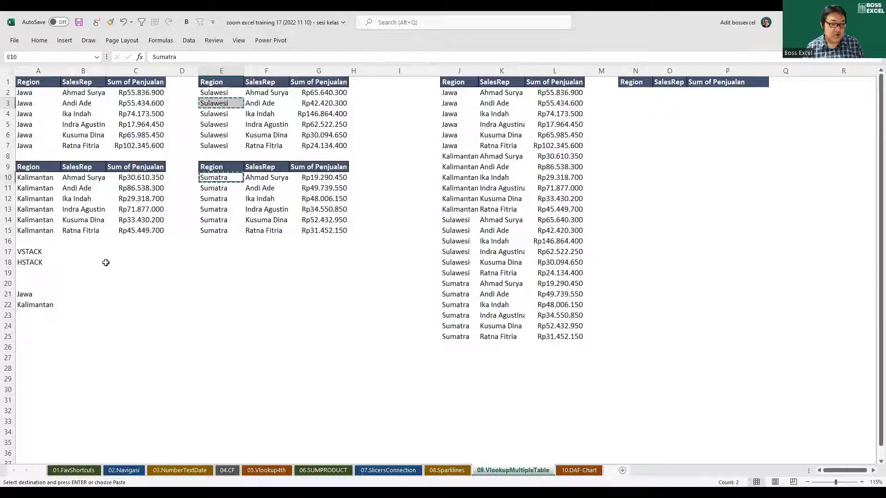
{"action": "left_click", "coordinate": [28, 314]}
{"action": "key", "text": "ctrl+v"}
Copy the six SalesRep names from B2:B7 into a list starting at B21.
{"action": "left_click_drag", "start_coordinate": [93, 95], "coordinate": [91, 141]}
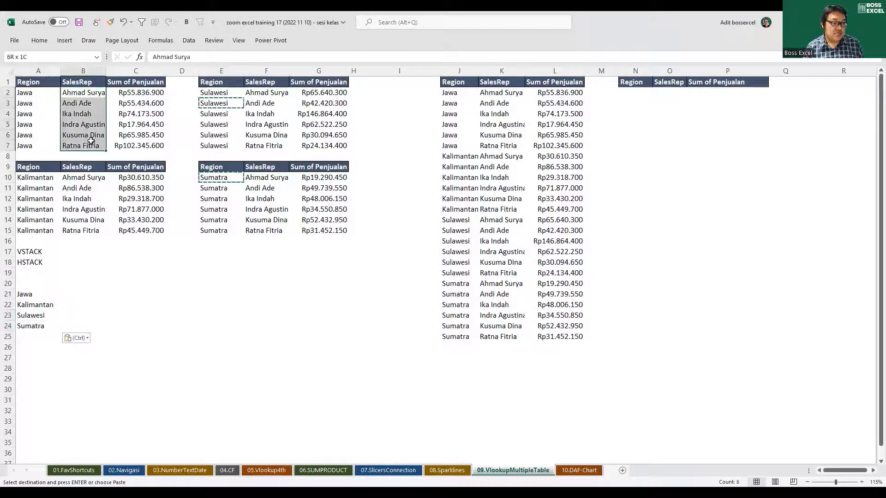
{"action": "key", "text": "ctrl+c"}
{"action": "left_click", "coordinate": [88, 294]}
{"action": "key", "text": "ctrl+v"}
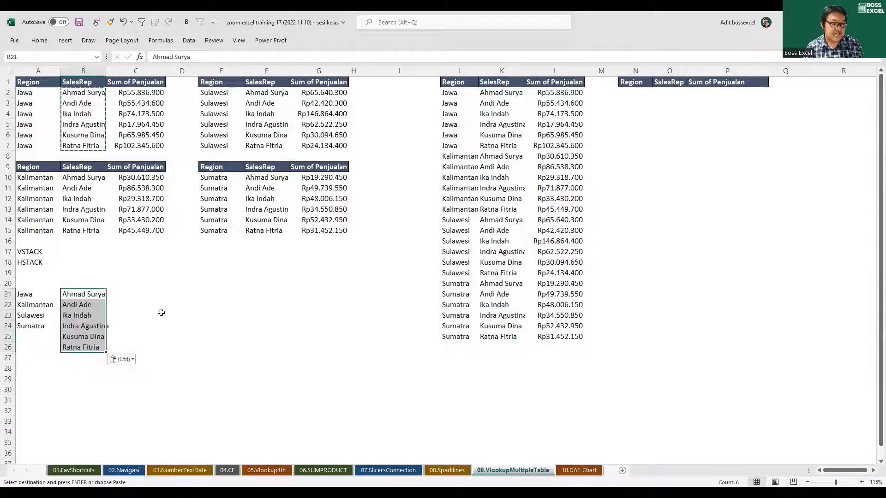
Add a list data validation to N2 with source =$A$21:$A$24 and choose Kalimantan as the region.
{"action": "left_click", "coordinate": [638, 93]}
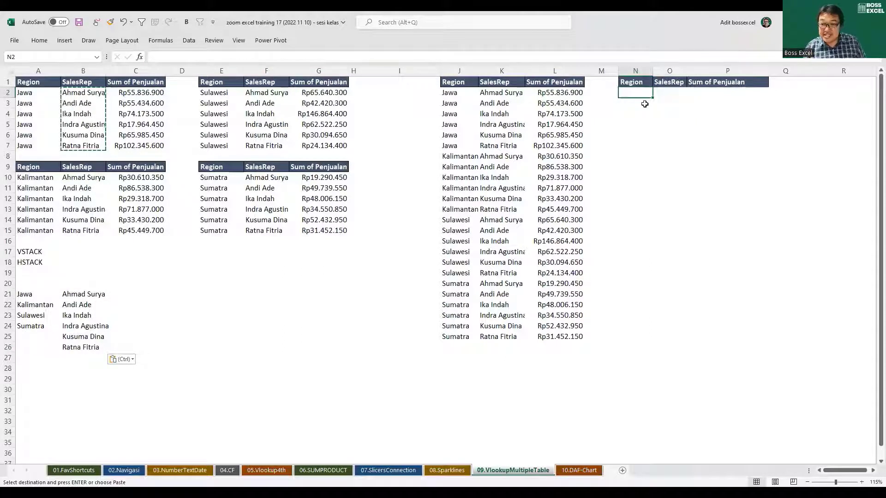
{"action": "key", "text": "alt"}
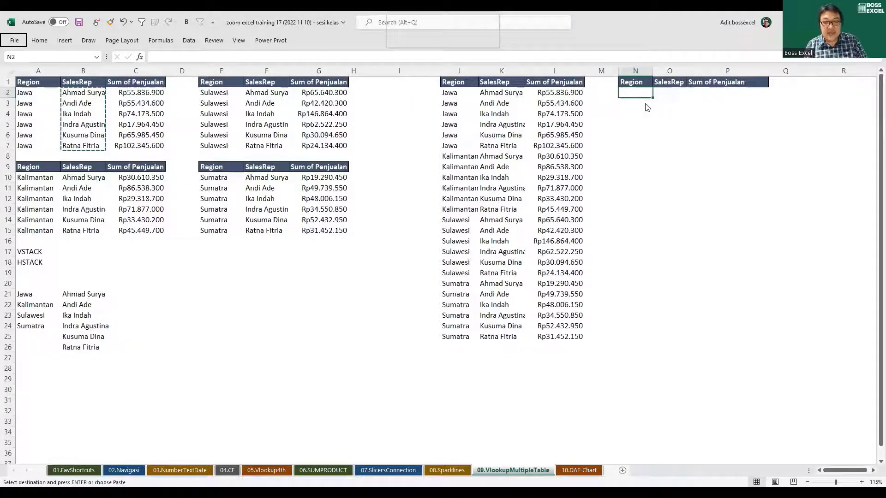
{"action": "key", "text": "a"}
{"action": "key", "text": "v"}
{"action": "key", "text": "v"}
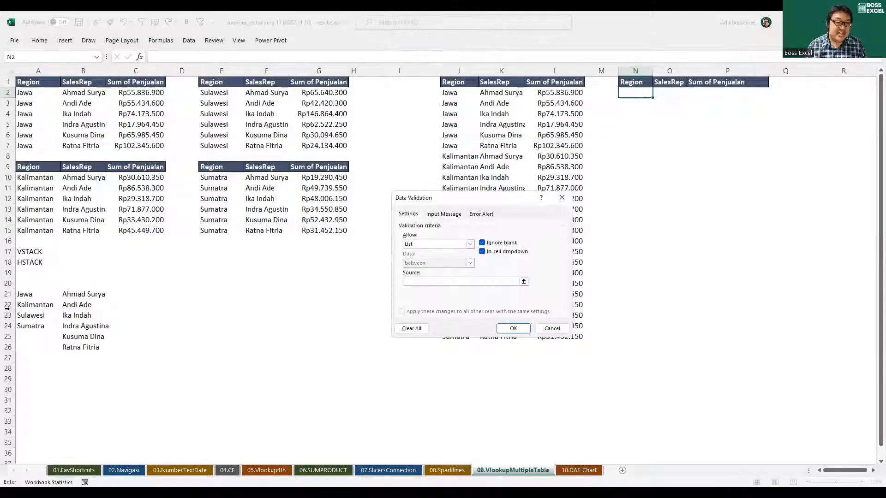
{"action": "left_click", "coordinate": [22, 298]}
{"action": "left_click", "coordinate": [28, 326], "text": "shift"}
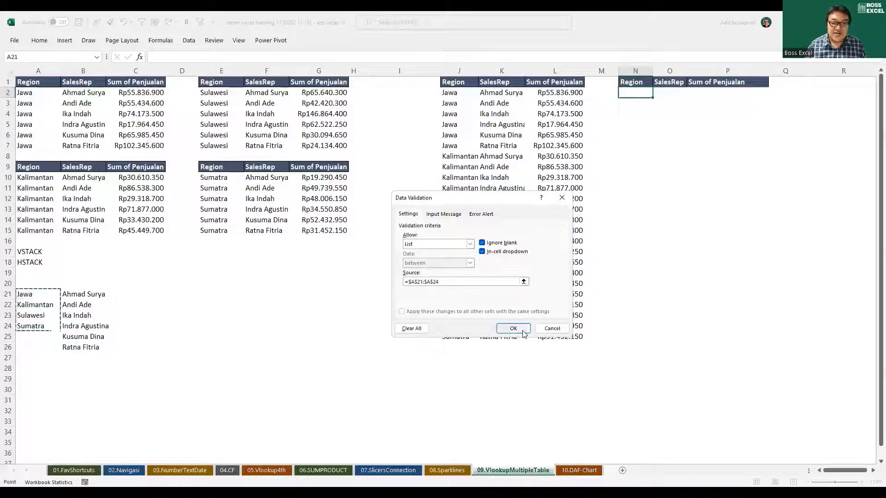
{"action": "key", "text": "Return"}
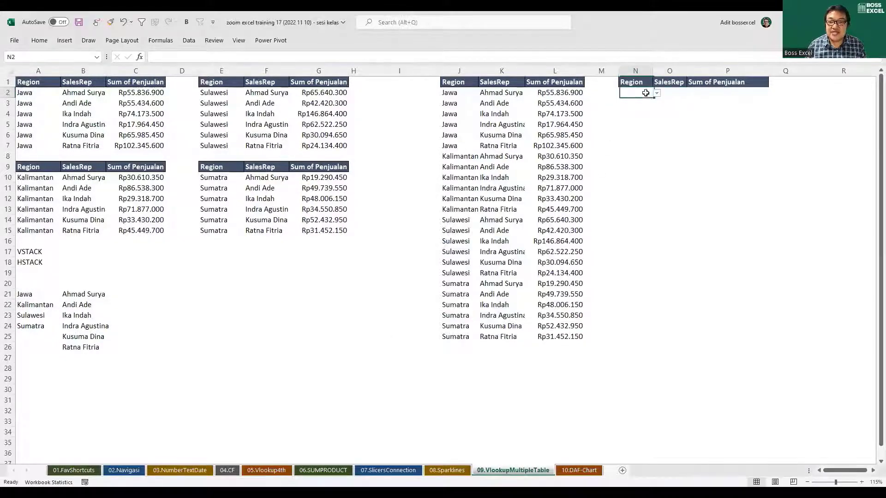
{"action": "left_click", "coordinate": [657, 95]}
{"action": "left_click", "coordinate": [618, 109]}
Add a list data validation to the SalesRep cell O2 with the names in B21:B26 as source.
{"action": "left_click", "coordinate": [670, 92]}
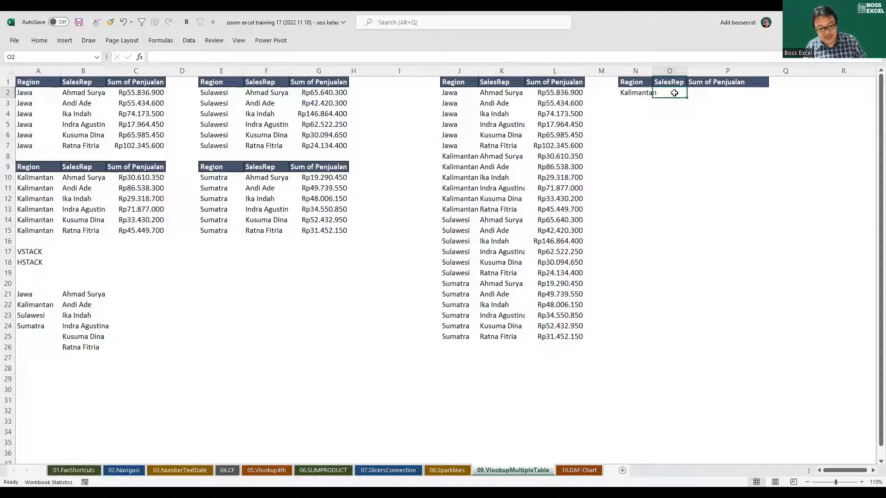
{"action": "key", "text": "alt"}
{"action": "key", "text": "a"}
{"action": "key", "text": "v"}
{"action": "key", "text": "v"}
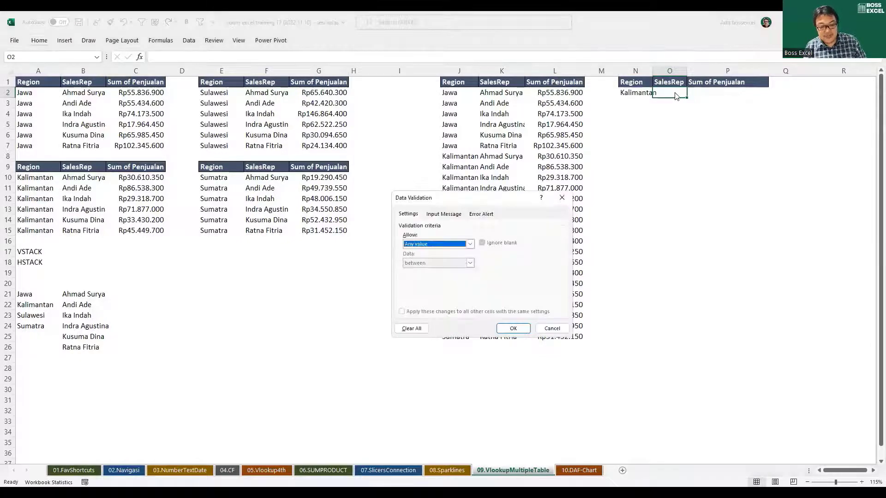
{"action": "key", "text": "l"}
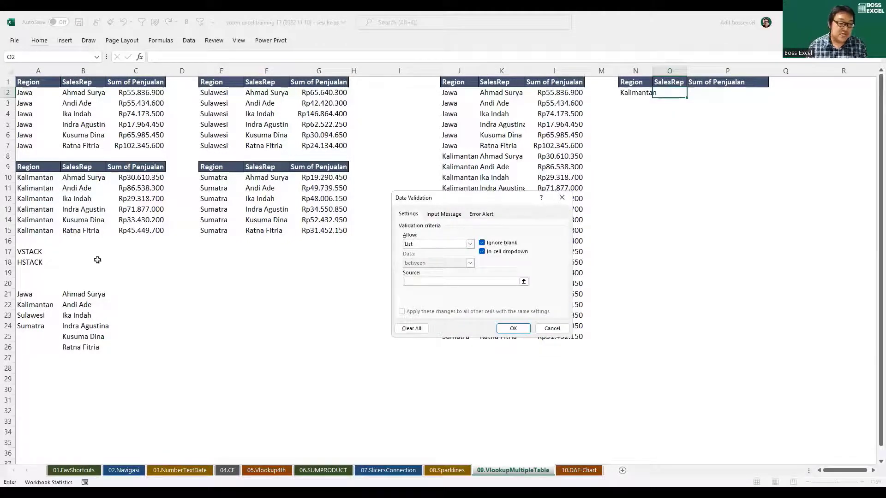
{"action": "left_click", "coordinate": [78, 296]}
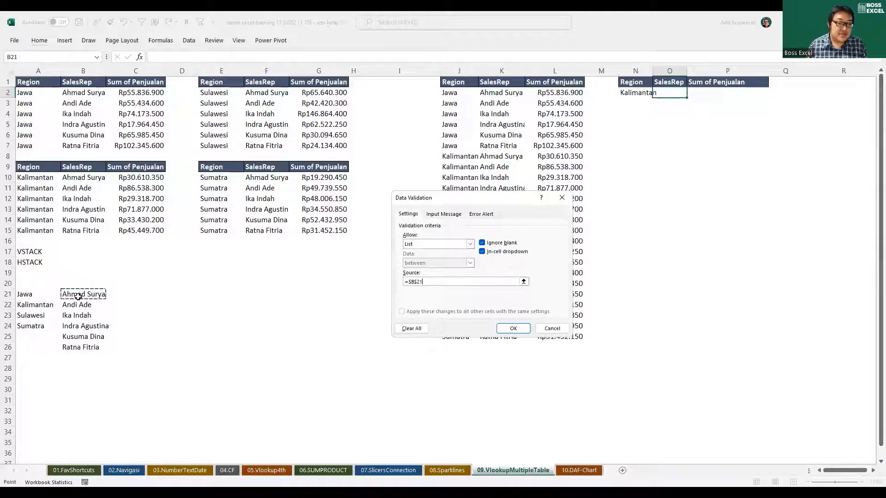
{"action": "left_click", "coordinate": [81, 345], "text": "shift"}
{"action": "key", "text": "Return"}
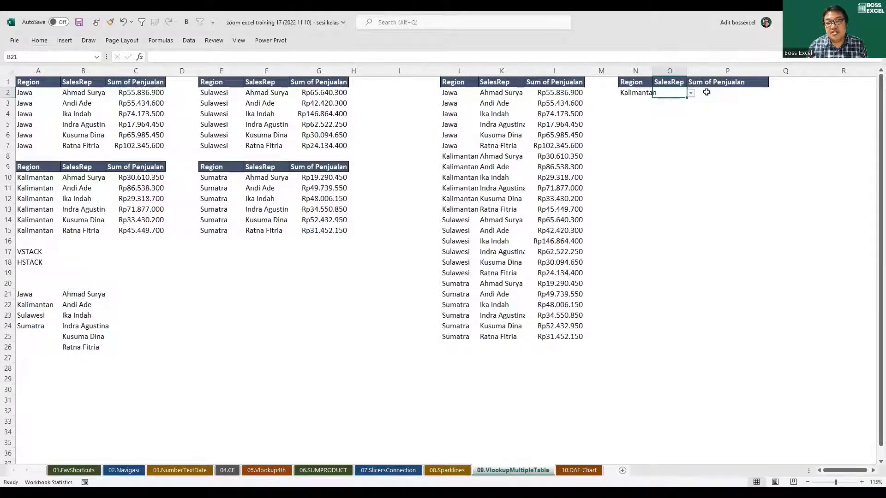
Choose the fourth sales rep in O2 and widen columns N and O to fit their entries.
{"action": "left_click", "coordinate": [690, 93]}
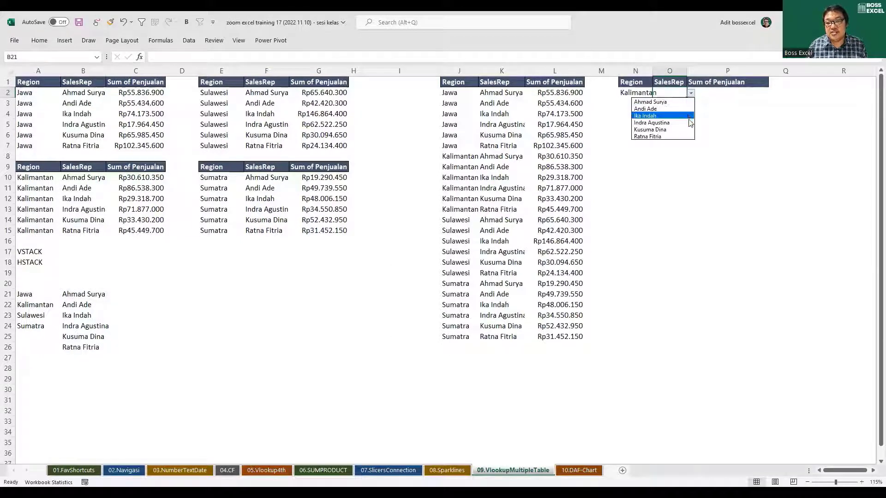
{"action": "left_click", "coordinate": [690, 122]}
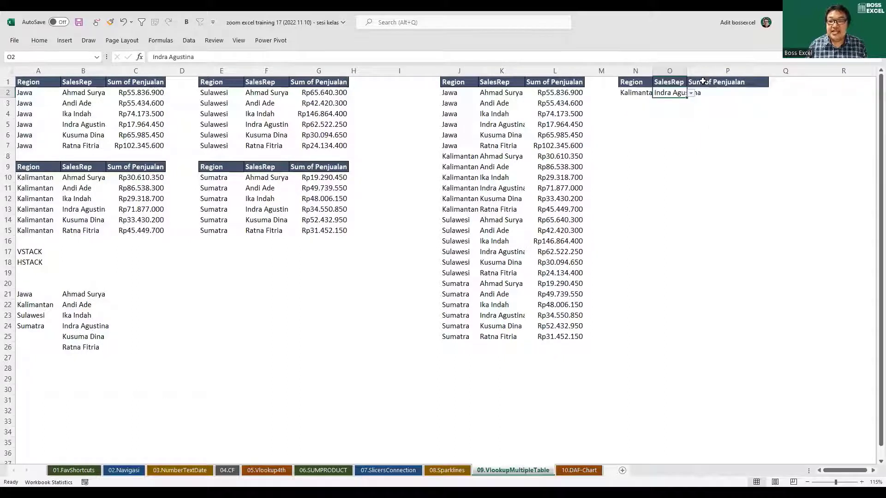
{"action": "left_click_drag", "start_coordinate": [653, 72], "coordinate": [720, 73]}
Examine the criteria in N2:O2 against the matching Kalimantan row and the Jawa and Sulawesi tables.
{"action": "left_click", "coordinate": [749, 98]}
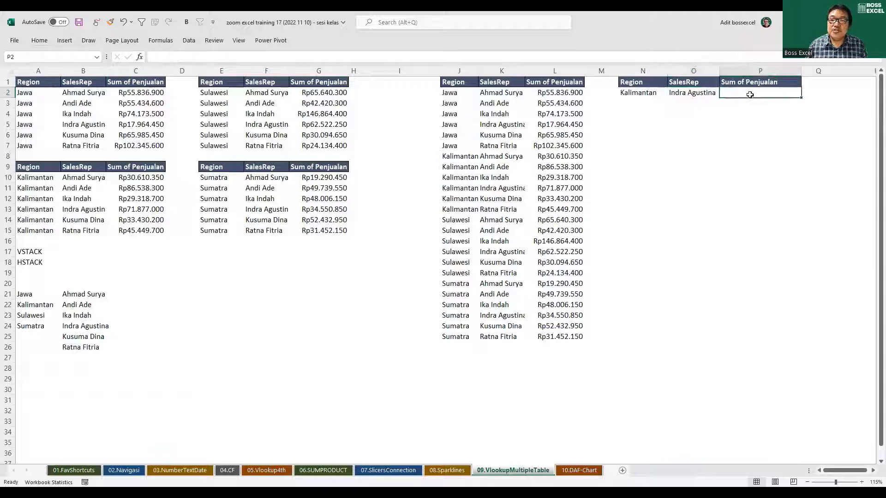
{"action": "left_click", "coordinate": [644, 93]}
{"action": "left_click", "coordinate": [694, 94]}
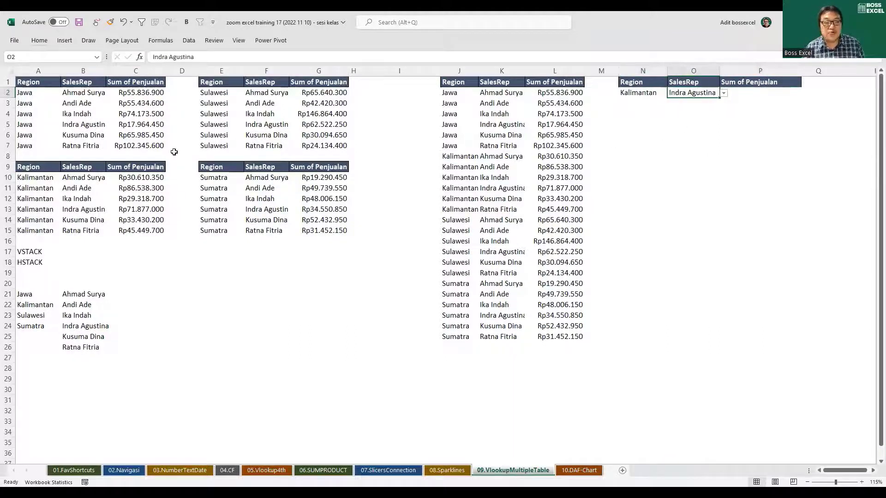
{"action": "left_click_drag", "start_coordinate": [36, 209], "coordinate": [136, 210]}
{"action": "left_click", "coordinate": [137, 210]}
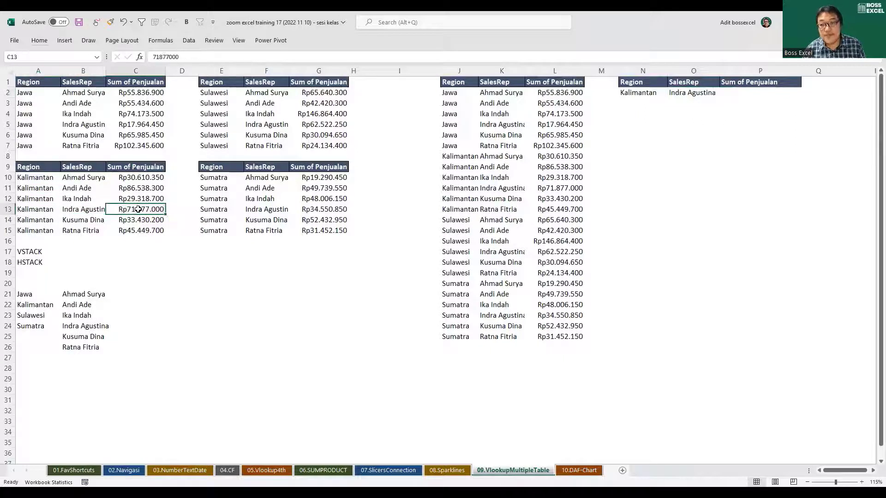
{"action": "left_click_drag", "start_coordinate": [48, 82], "coordinate": [139, 146]}
{"action": "left_click_drag", "start_coordinate": [217, 114], "coordinate": [277, 148]}
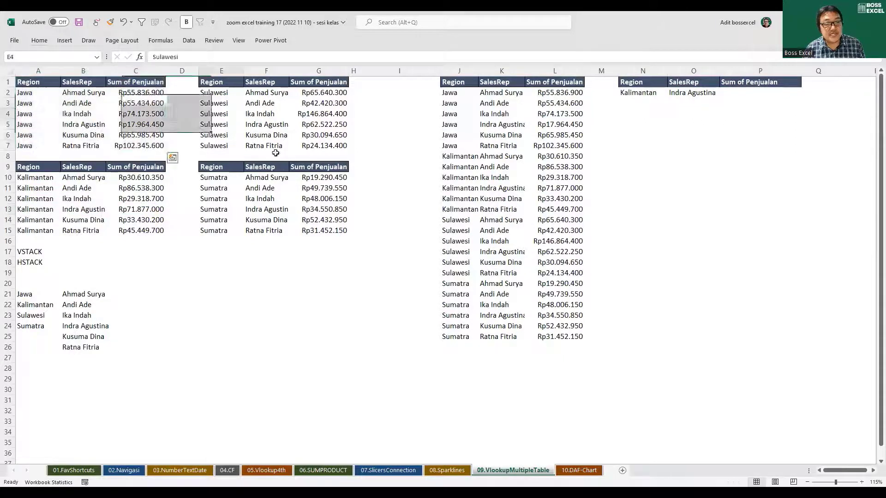
Fit the width of column J to the region names in the combined table.
{"action": "left_click_drag", "start_coordinate": [77, 187], "coordinate": [138, 230]}
{"action": "left_click", "coordinate": [215, 214]}
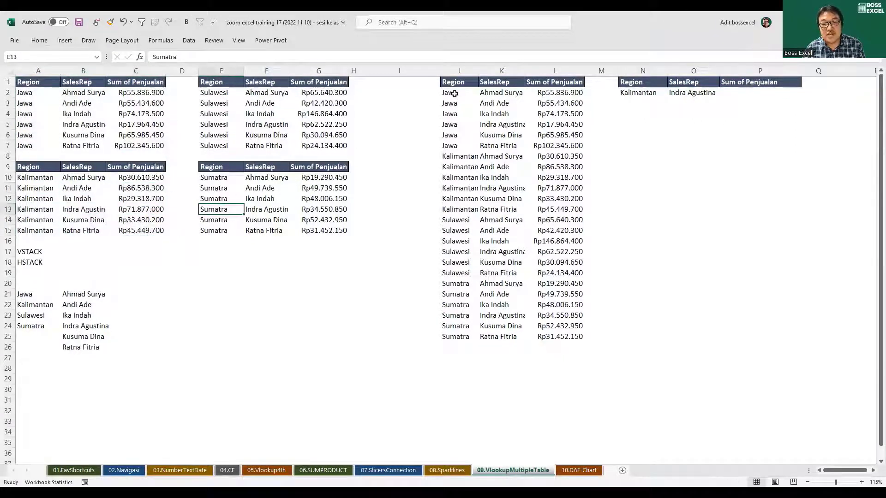
{"action": "left_click_drag", "start_coordinate": [450, 92], "coordinate": [549, 340]}
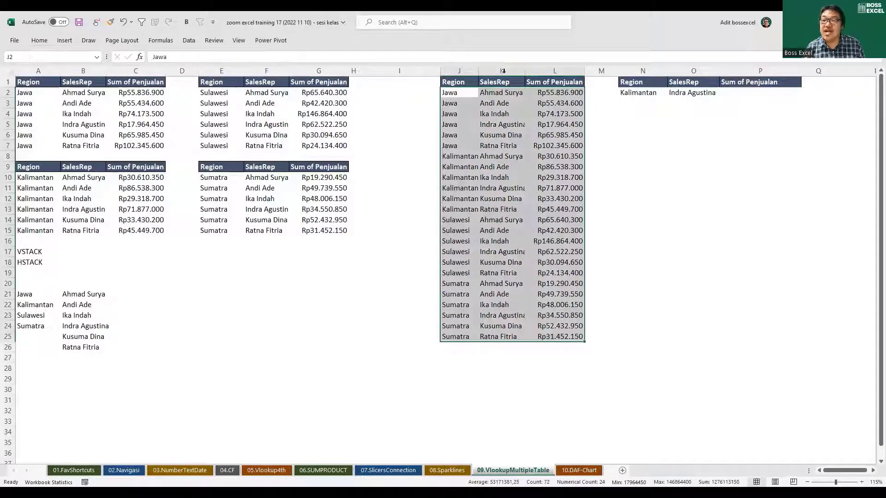
{"action": "double_click", "coordinate": [477, 70]}
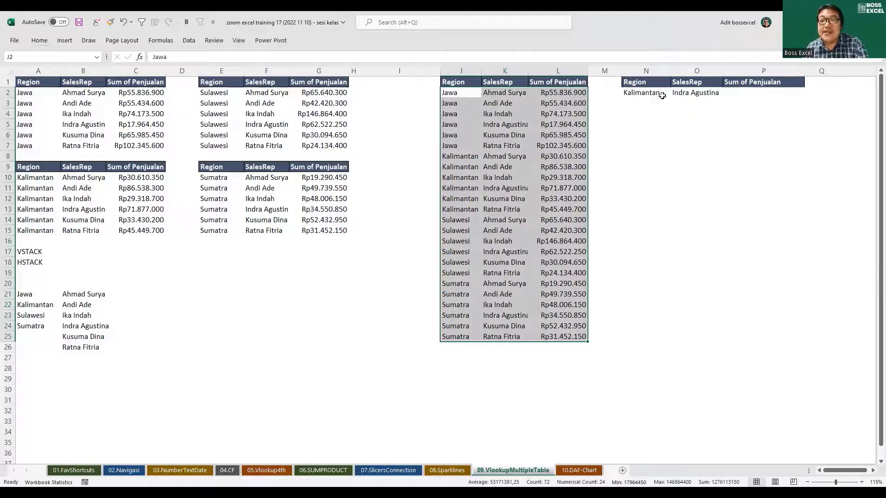
Examine the region and sales rep criteria in N2:O2 against the combined table's rows, including the reps repeated across regions.
{"action": "left_click", "coordinate": [681, 94]}
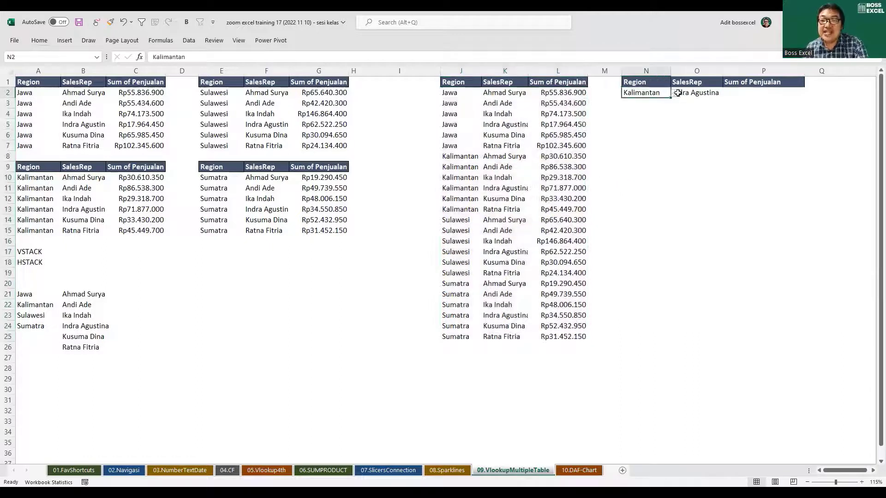
{"action": "left_click", "coordinate": [645, 96]}
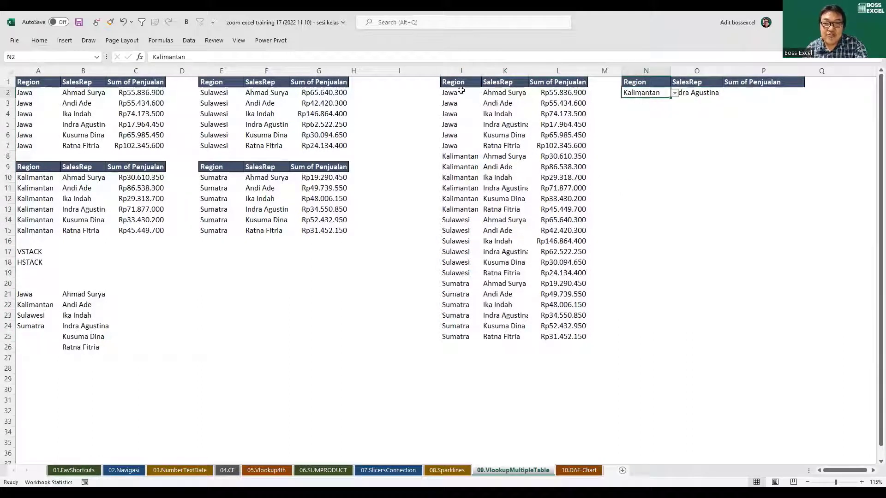
{"action": "left_click", "coordinate": [450, 159]}
{"action": "left_click_drag", "start_coordinate": [450, 159], "coordinate": [560, 155]}
{"action": "left_click", "coordinate": [562, 157]}
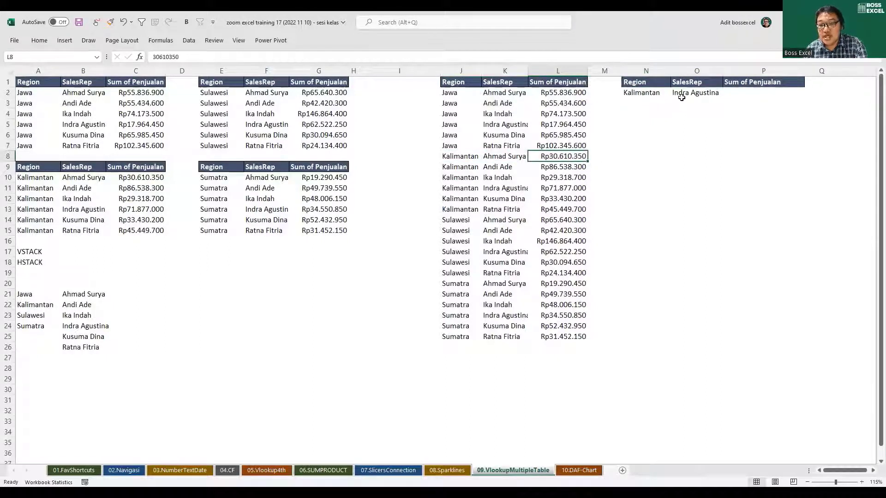
{"action": "left_click", "coordinate": [682, 97]}
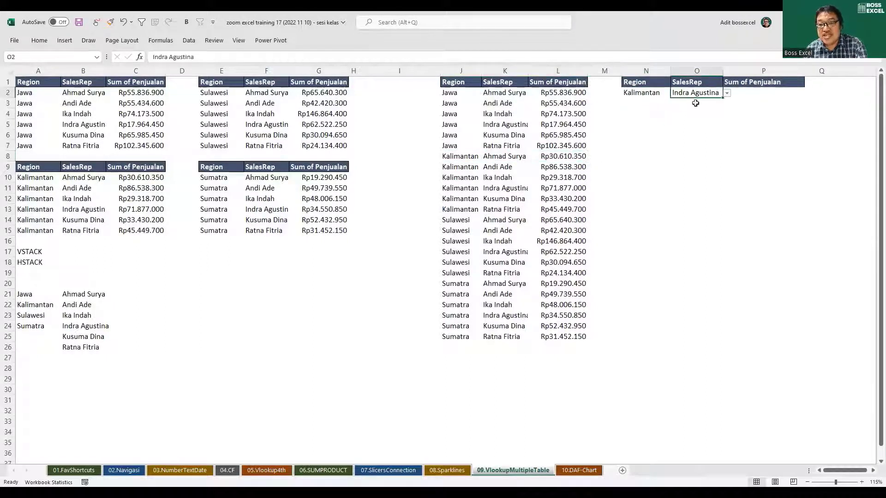
{"action": "left_click", "coordinate": [495, 125]}
{"action": "left_click_drag", "start_coordinate": [494, 124], "coordinate": [569, 125]}
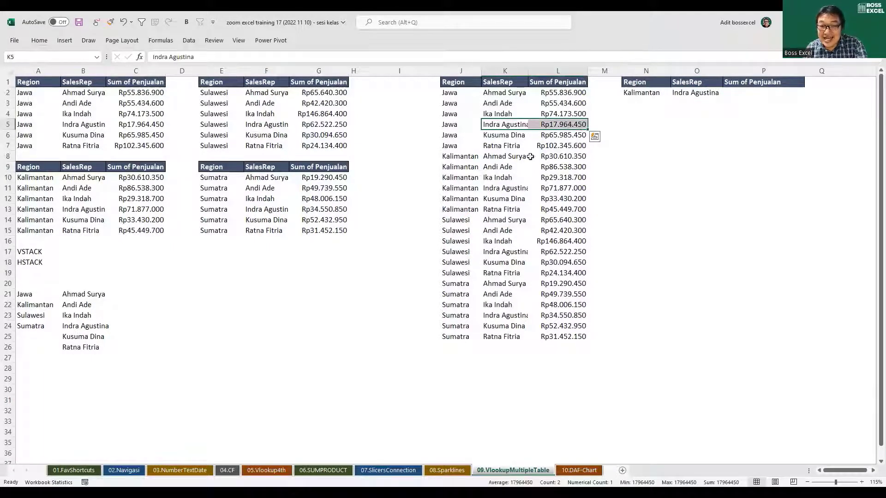
{"action": "left_click_drag", "start_coordinate": [450, 190], "coordinate": [563, 188]}
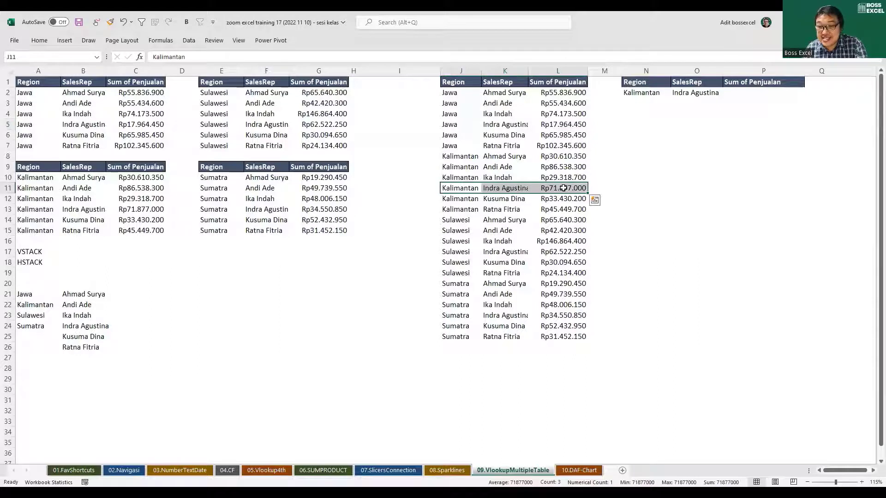
{"action": "left_click", "coordinate": [417, 96]}
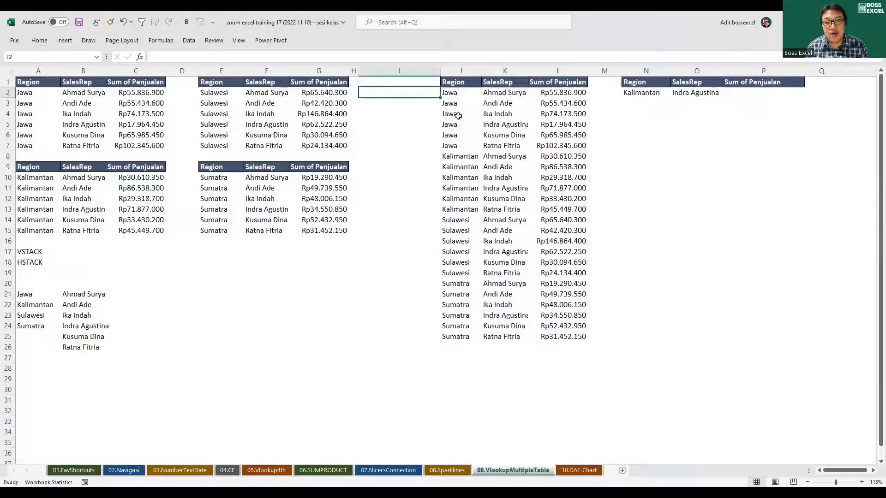
{"action": "left_click_drag", "start_coordinate": [449, 92], "coordinate": [449, 145]}
{"action": "left_click", "coordinate": [500, 92]}
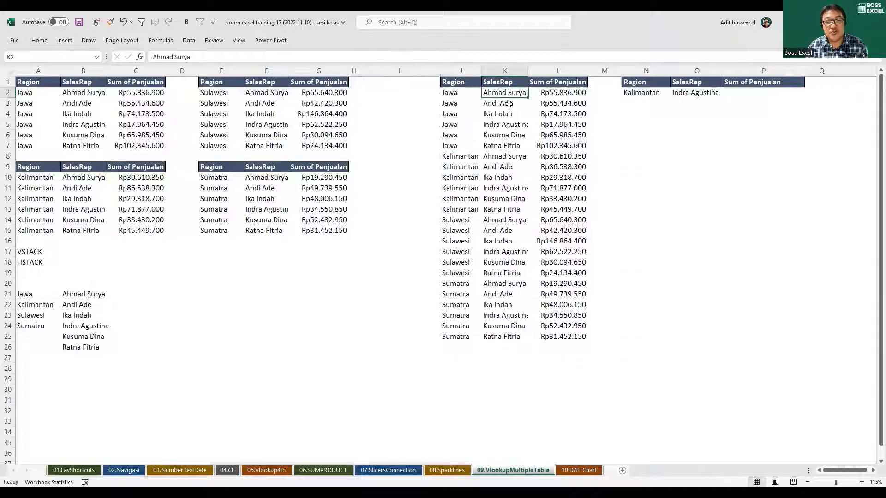
{"action": "left_click", "coordinate": [506, 156], "text": "ctrl"}
{"action": "left_click", "coordinate": [516, 219], "text": "ctrl"}
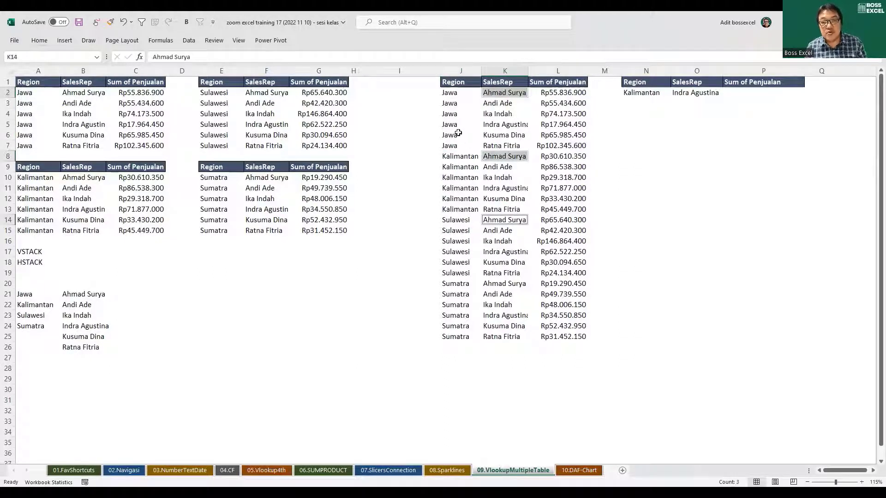
Enter the formula =J2&K2 in I2 to join region and sales rep into one lookup key.
{"action": "left_click", "coordinate": [421, 93]}
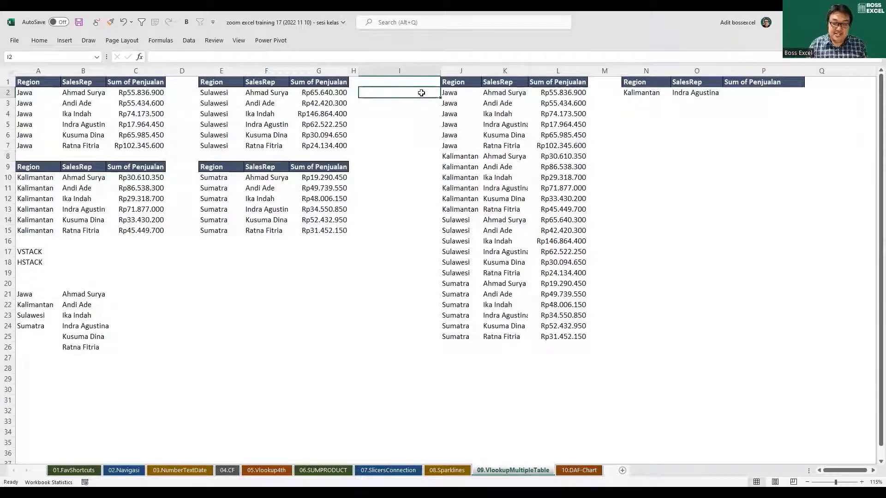
{"action": "type", "text": "="}
{"action": "key", "text": "Right"}
{"action": "type", "text": "&"}
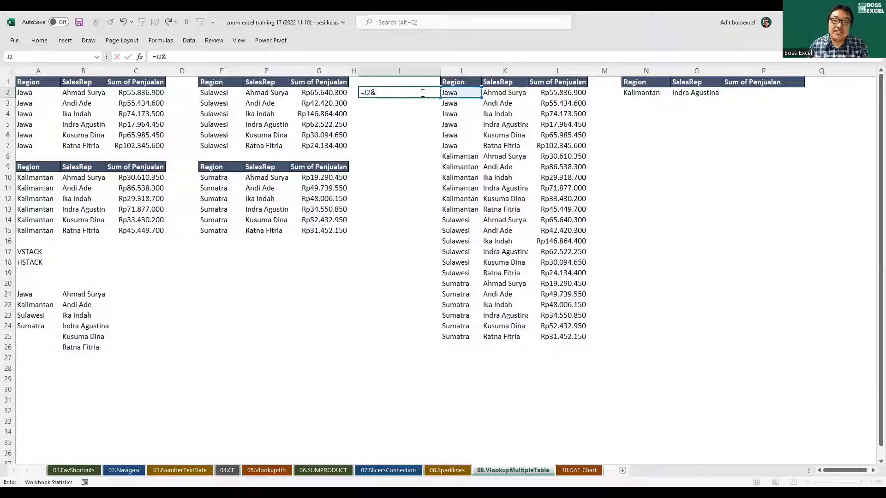
{"action": "key", "text": "Right"}
{"action": "key", "text": "Right"}
{"action": "key", "text": "Return"}
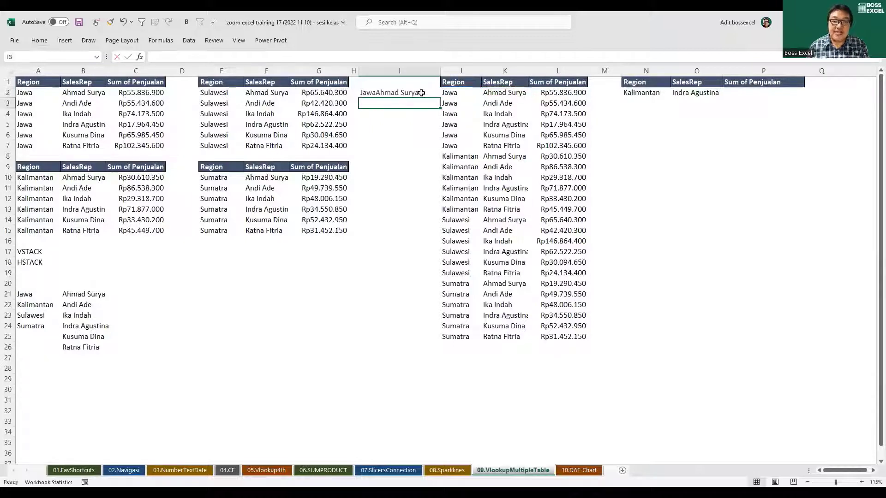
Fill the key formula from I2 down to I25 for every row of the combined table.
{"action": "left_click", "coordinate": [417, 93]}
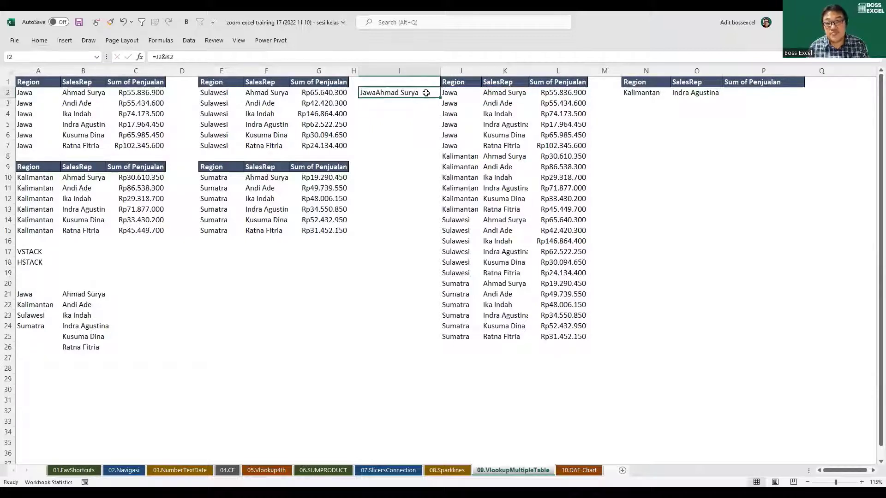
{"action": "double_click", "coordinate": [441, 99]}
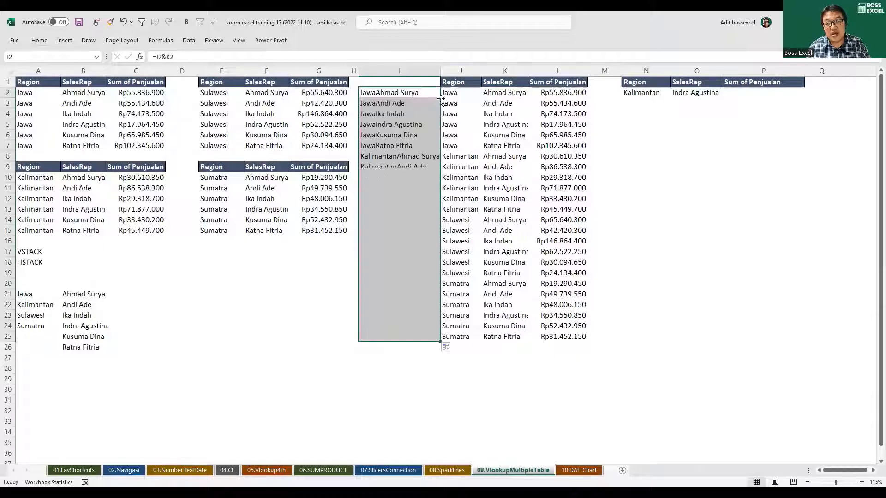
{"action": "left_click", "coordinate": [401, 146]}
{"action": "left_click", "coordinate": [411, 196]}
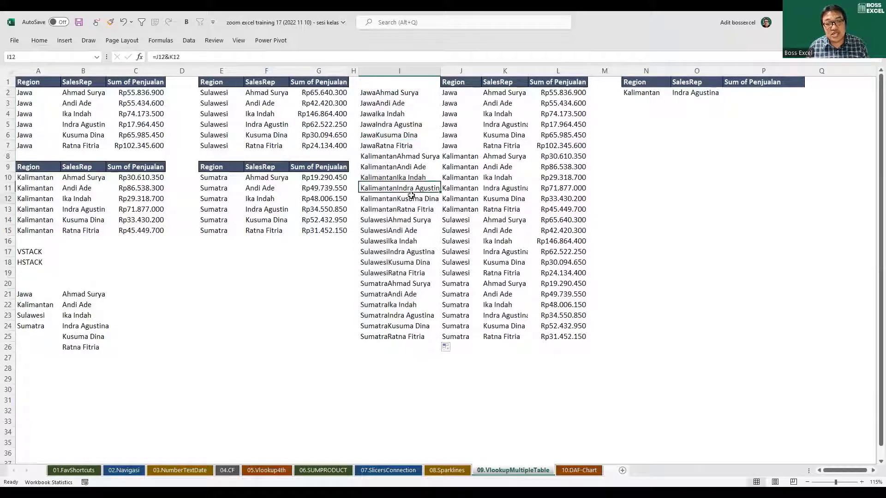
{"action": "left_click", "coordinate": [395, 95]}
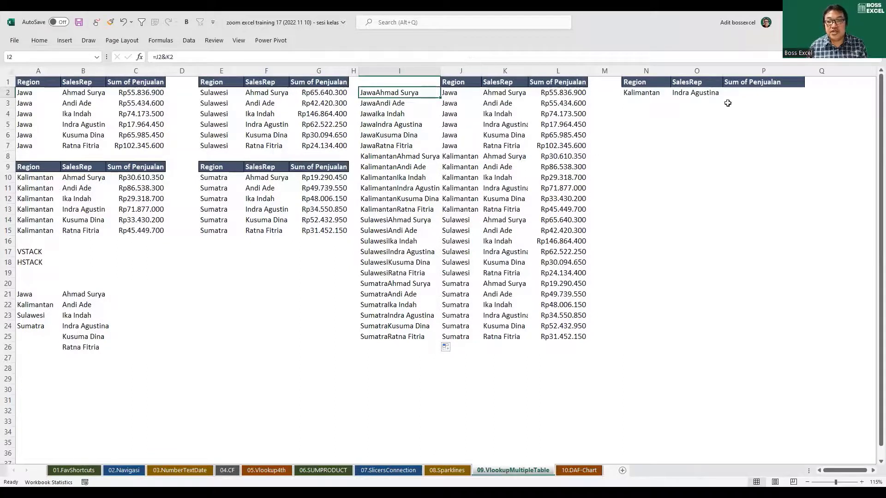
Start a VLOOKUP formula in P2 with N2&O2 as the lookup value and preview what that argument evaluates to.
{"action": "left_click", "coordinate": [757, 96]}
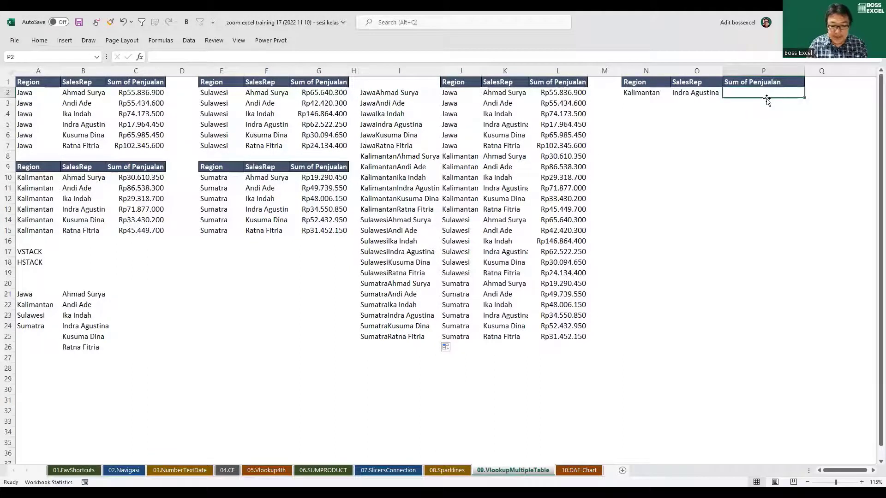
{"action": "type", "text": "="}
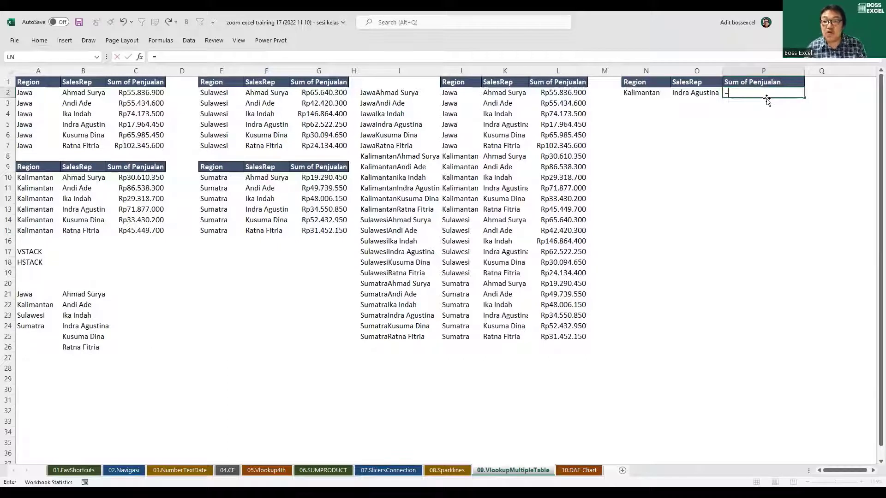
{"action": "type", "text": "VLOOKUP("}
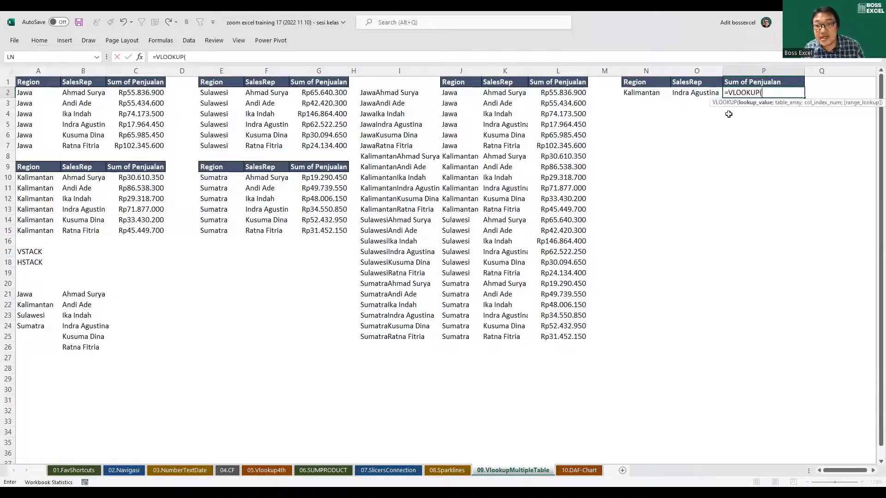
{"action": "left_click", "coordinate": [654, 92]}
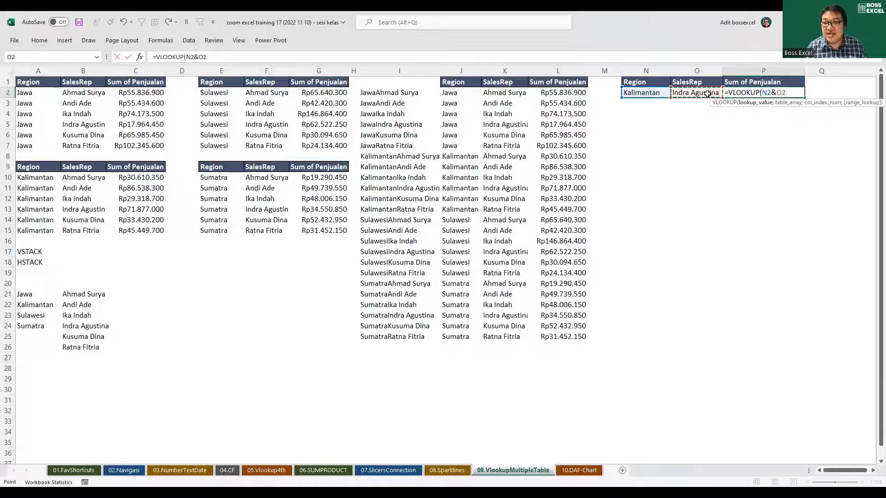
{"action": "type", "text": ";"}
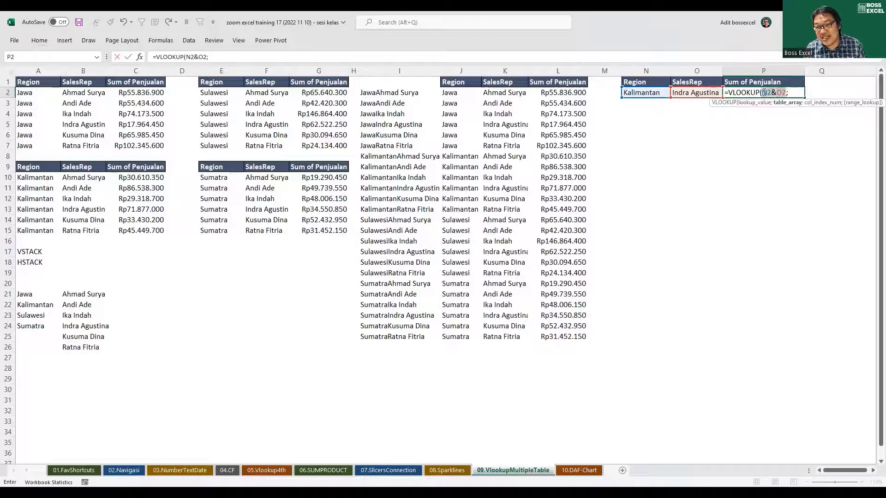
{"action": "key", "text": "F9"}
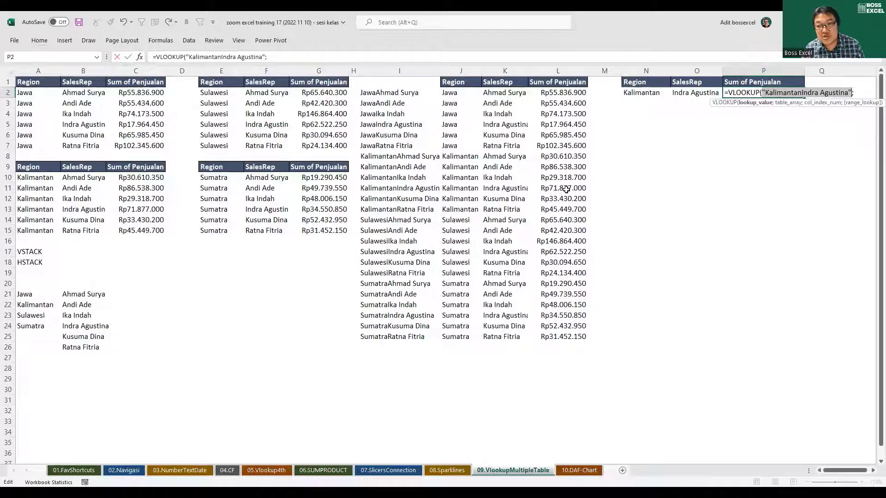
{"action": "type", "text": "N2&O2;"}
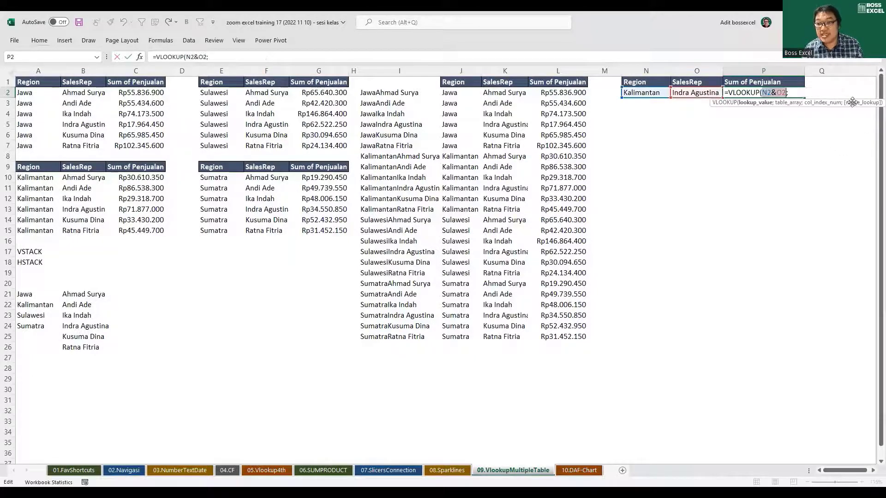
Complete the VLOOKUP in P2 with table array I2:L25, column index 4 and FALSE for an exact match.
{"action": "left_click", "coordinate": [365, 94]}
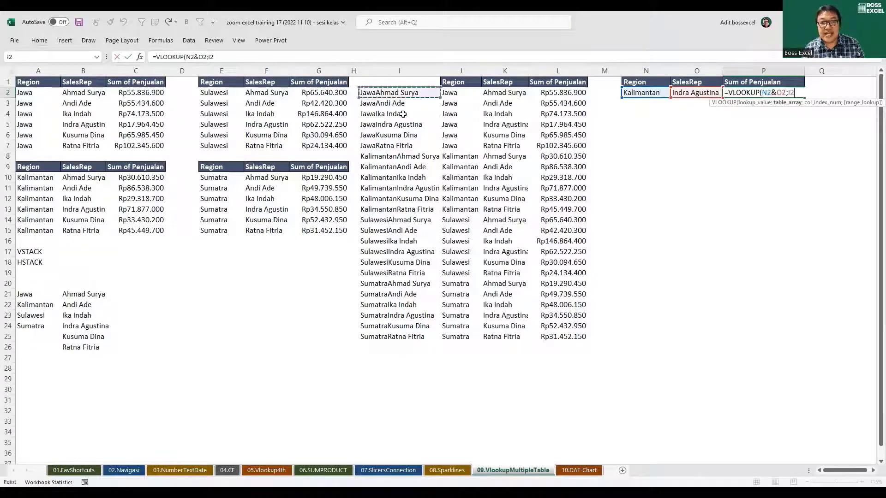
{"action": "left_click", "coordinate": [567, 332], "text": "shift"}
{"action": "type", "text": ";"}
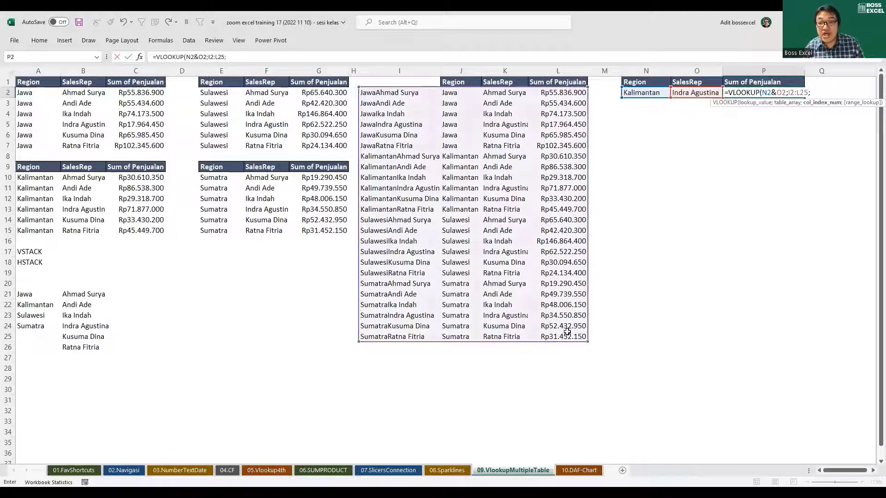
{"action": "type", "text": "4;"}
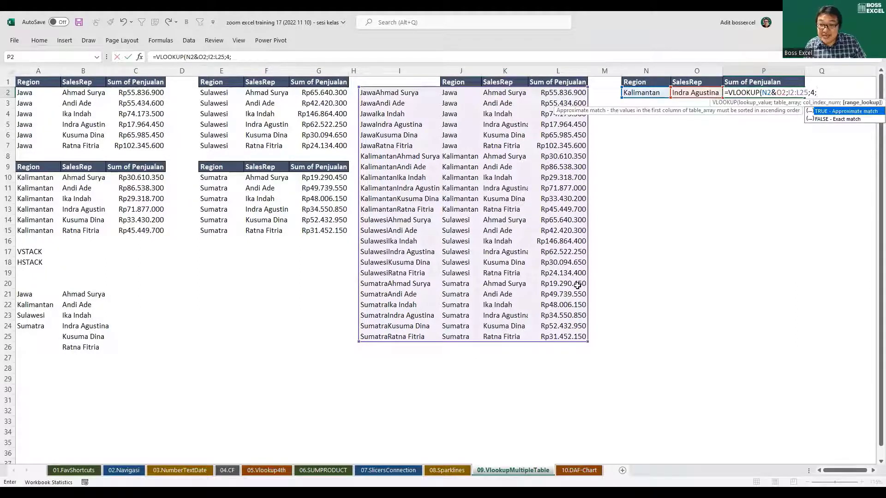
{"action": "type", "text": "false)"}
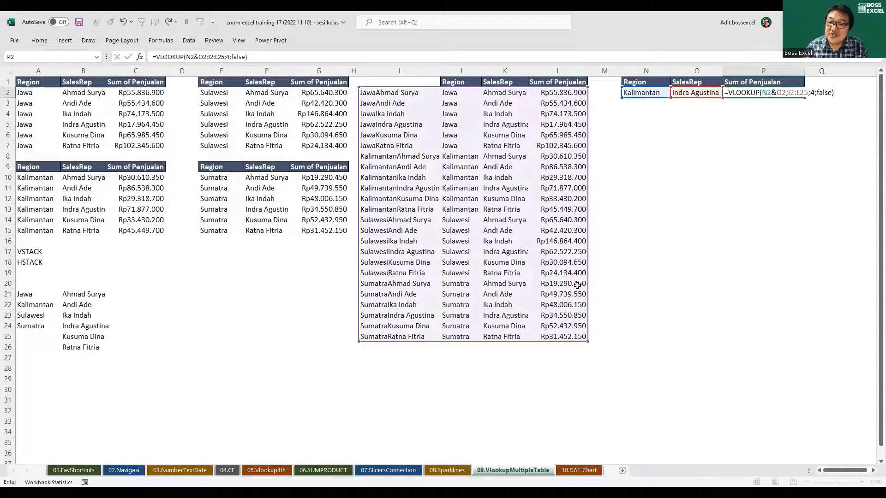
{"action": "key", "text": "Return"}
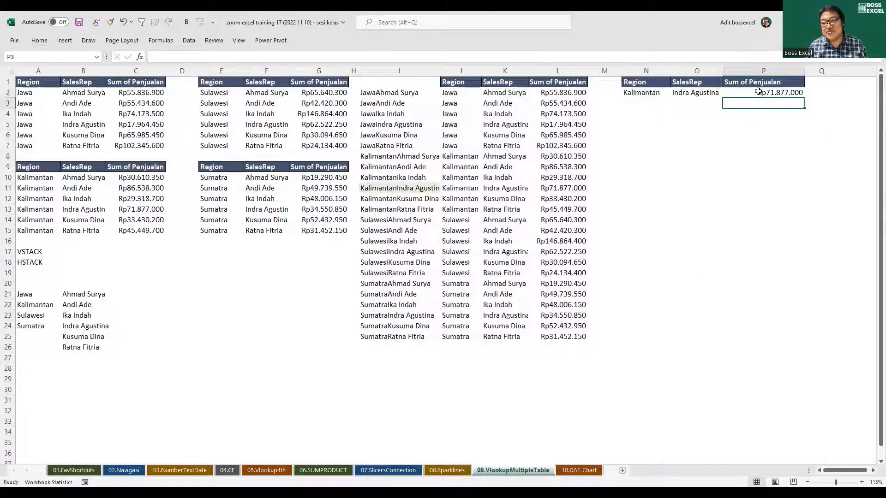
{"action": "left_click", "coordinate": [758, 91]}
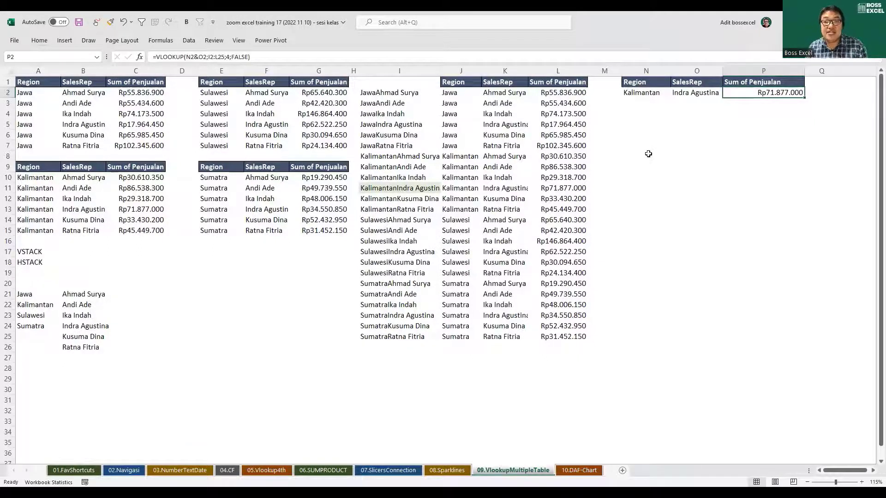
Review the separate Jawa and Sulawesi tables against the combined table and clear the lookup formula from P2.
{"action": "left_click_drag", "start_coordinate": [29, 96], "coordinate": [152, 146]}
{"action": "left_click_drag", "start_coordinate": [214, 93], "coordinate": [344, 148]}
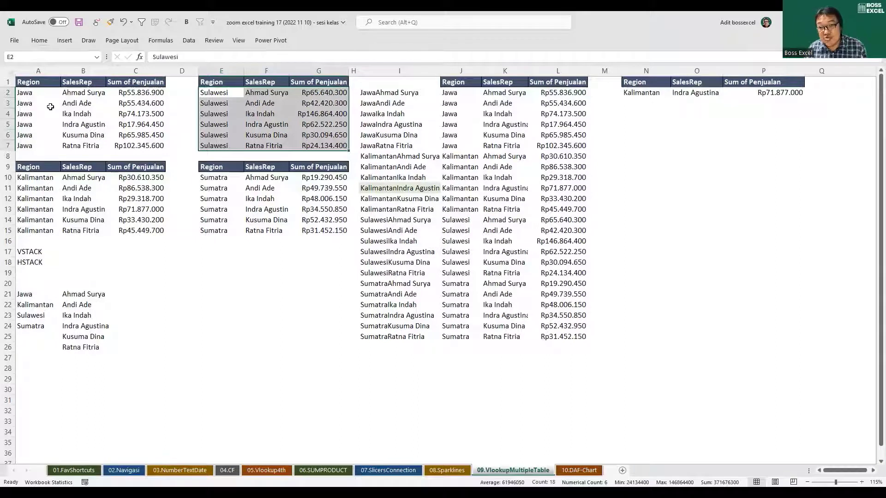
{"action": "left_click", "coordinate": [566, 125]}
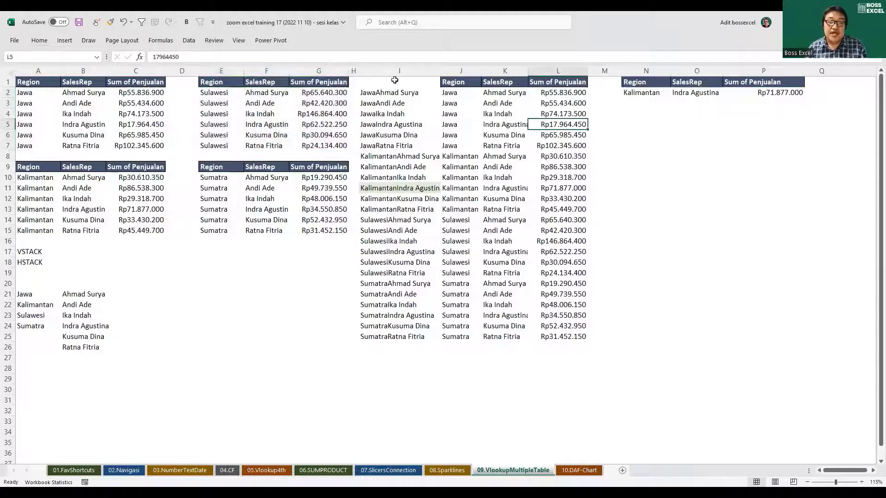
{"action": "left_click", "coordinate": [755, 97]}
{"action": "key", "text": "Delete"}
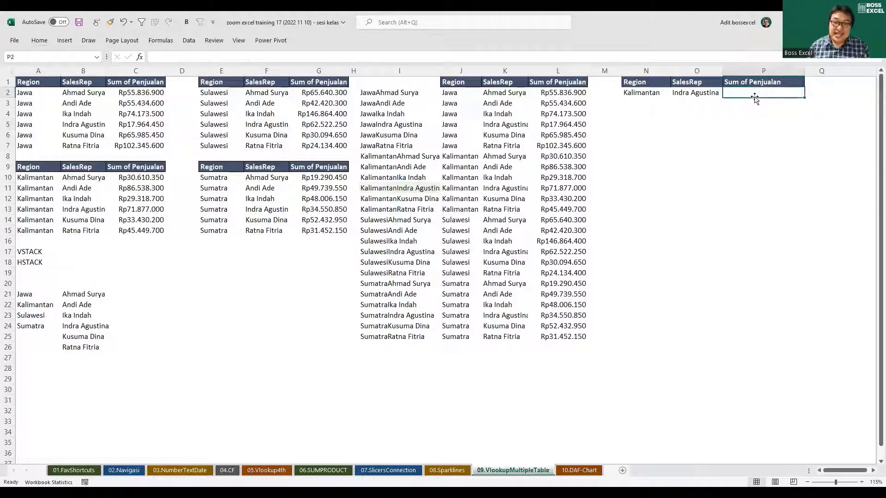
Clear the helper keys from column I and the combined table data from J2:L25, keeping the headers.
{"action": "left_click", "coordinate": [403, 70]}
{"action": "key", "text": "Delete"}
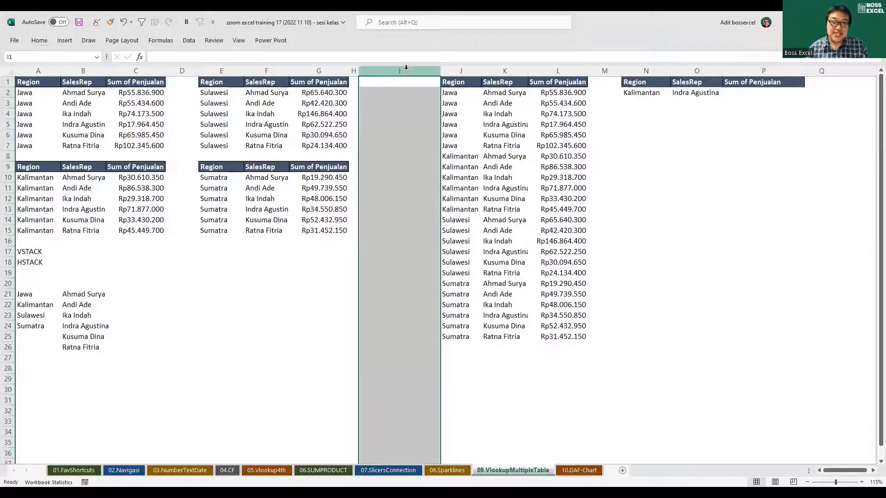
{"action": "left_click_drag", "start_coordinate": [450, 93], "coordinate": [575, 336]}
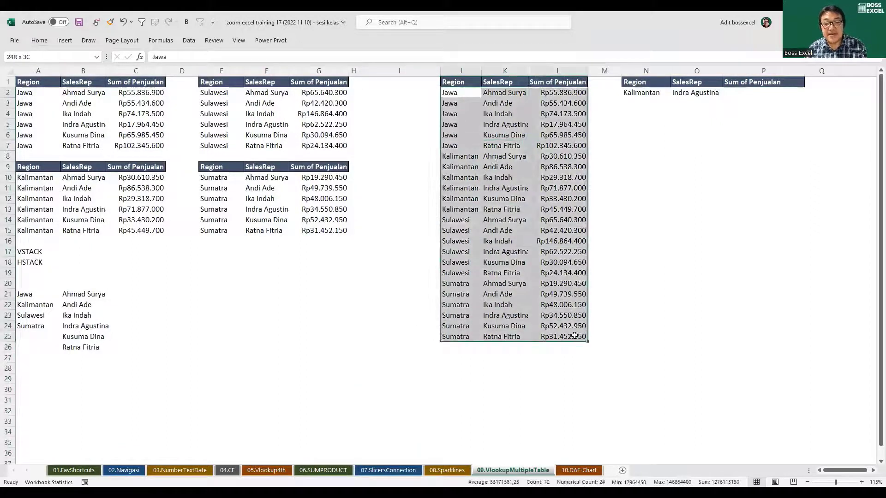
{"action": "key", "text": "Delete"}
Start a VSTACK formula in J2 with the Jawa table A2:C7 as the first array.
{"action": "left_click_drag", "start_coordinate": [466, 94], "coordinate": [503, 146]}
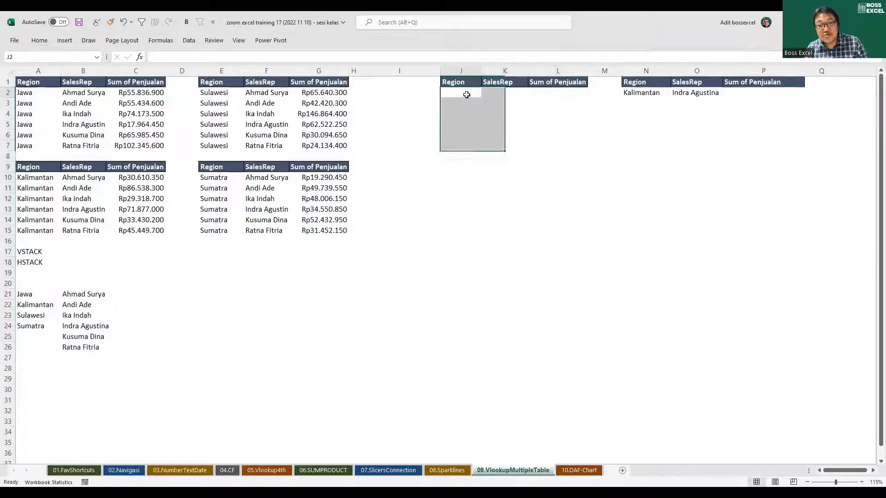
{"action": "left_click", "coordinate": [467, 94]}
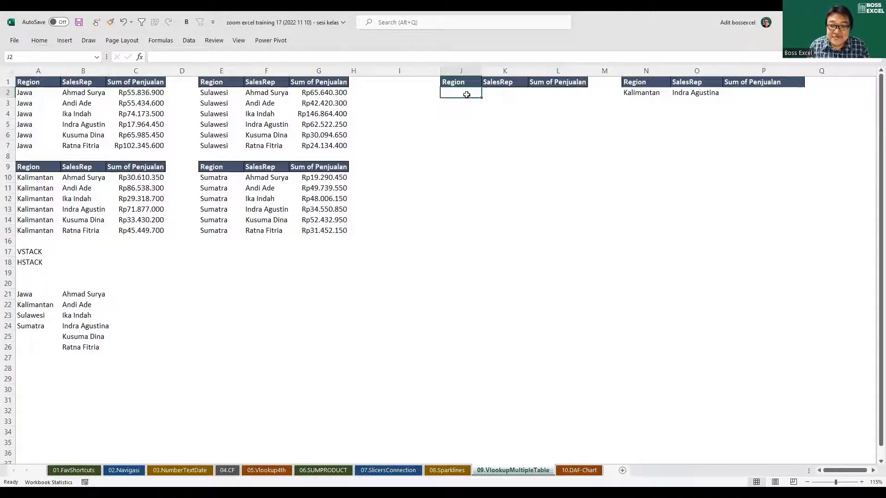
{"action": "type", "text": "="}
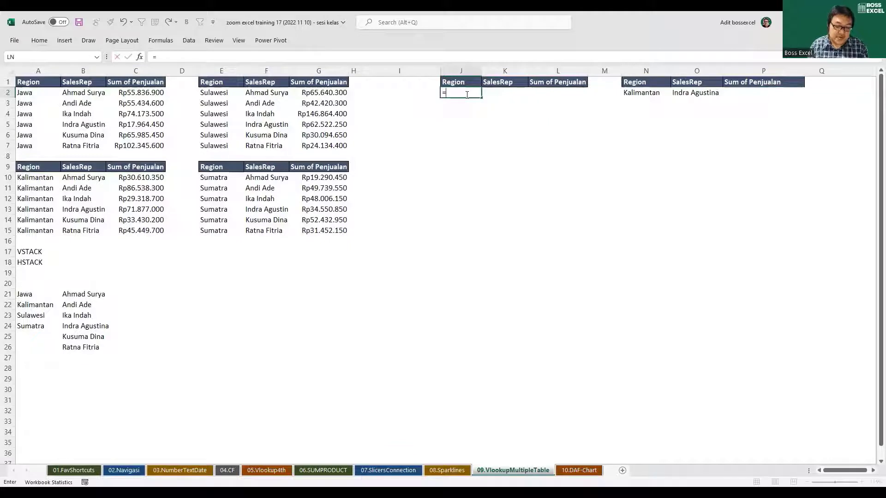
{"action": "type", "text": "vs"}
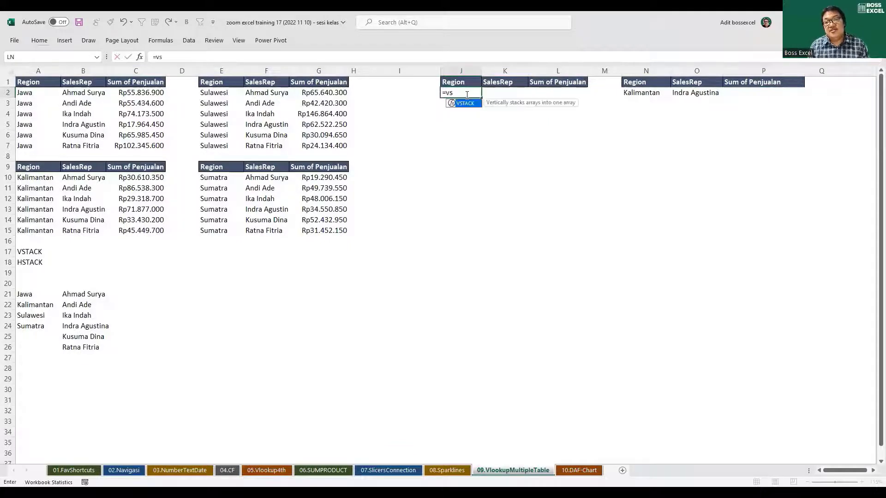
{"action": "key", "text": "Tab"}
{"action": "key", "text": "BackSpace"}
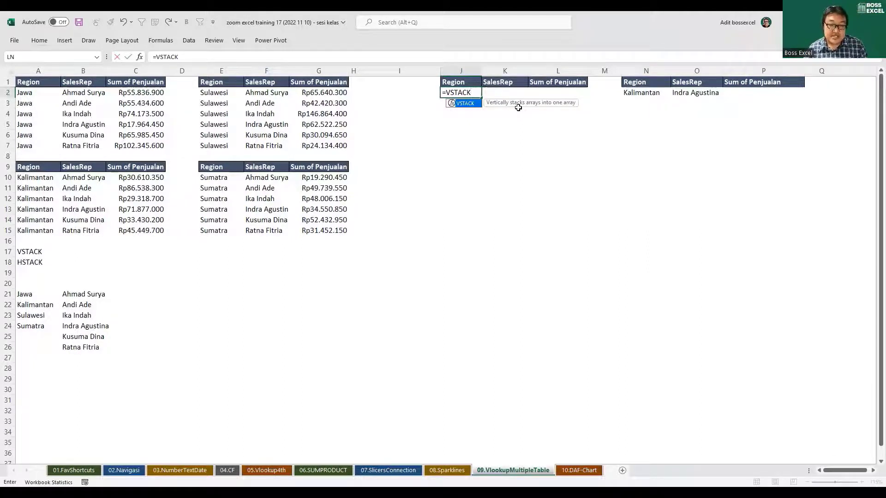
{"action": "type", "text": "("}
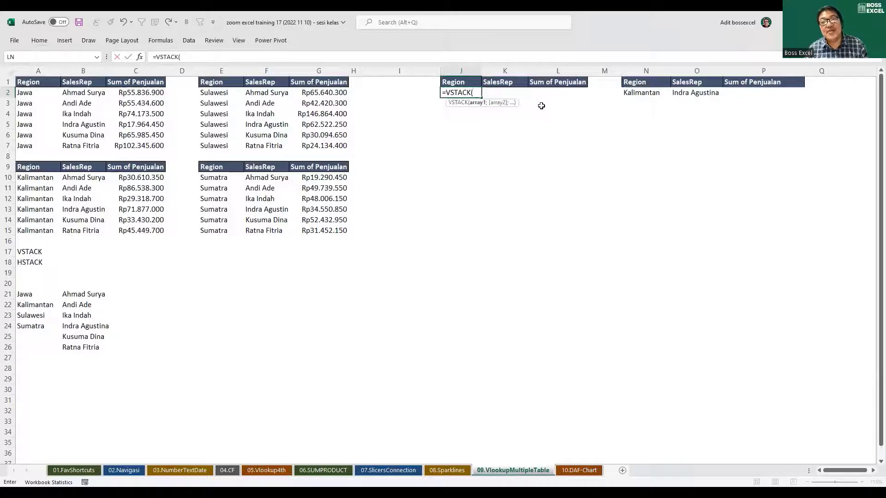
{"action": "left_click", "coordinate": [32, 92]}
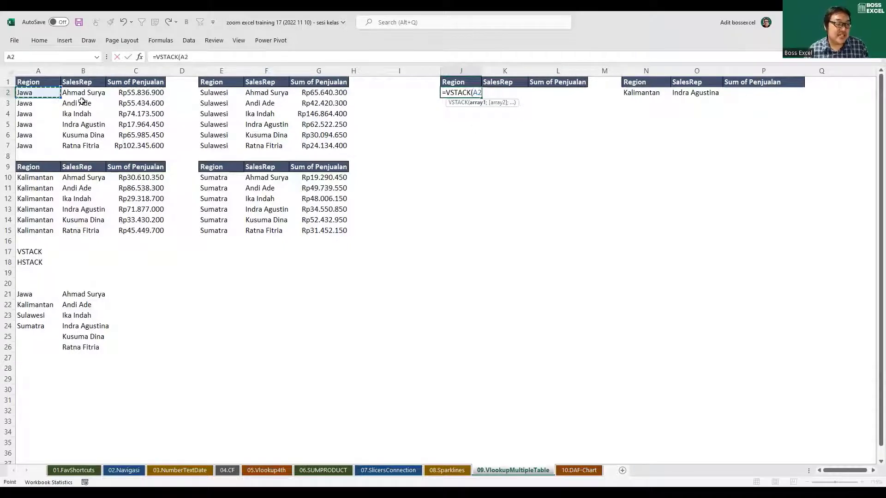
{"action": "left_click", "coordinate": [157, 146], "text": "shift"}
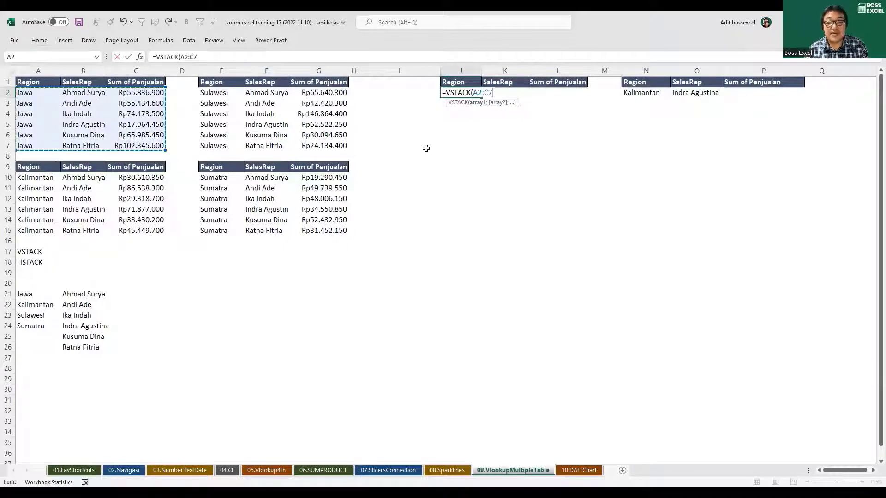
Complete the VSTACK formula in J2 with the Kalimantan, Sulawesi and Sumatra ranges A10:C15, E2:G7 and E10:G15.
{"action": "type", "text": ";"}
{"action": "left_click_drag", "start_coordinate": [21, 178], "coordinate": [148, 231]}
{"action": "type", "text": ";"}
{"action": "left_click", "coordinate": [217, 92]}
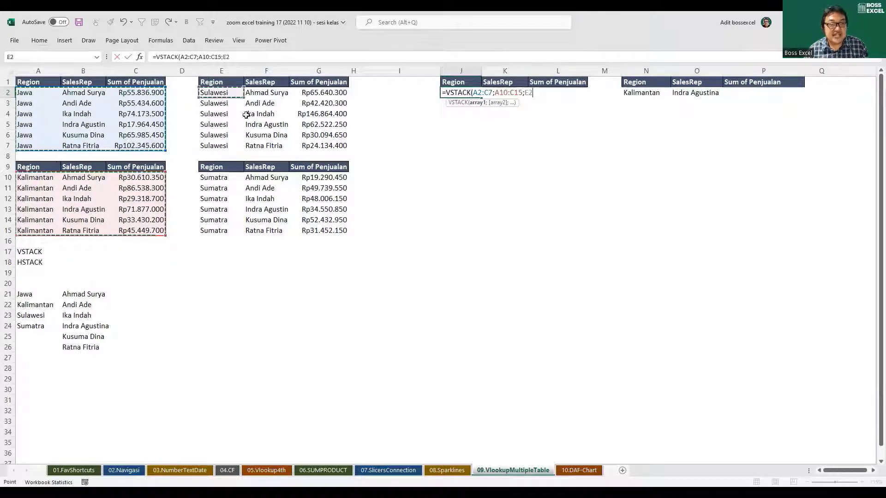
{"action": "left_click_drag", "start_coordinate": [246, 114], "coordinate": [344, 146]}
{"action": "type", "text": ";"}
{"action": "left_click_drag", "start_coordinate": [214, 177], "coordinate": [277, 199]}
{"action": "left_click_drag", "start_coordinate": [277, 198], "coordinate": [331, 231]}
{"action": "key", "text": "Return"}
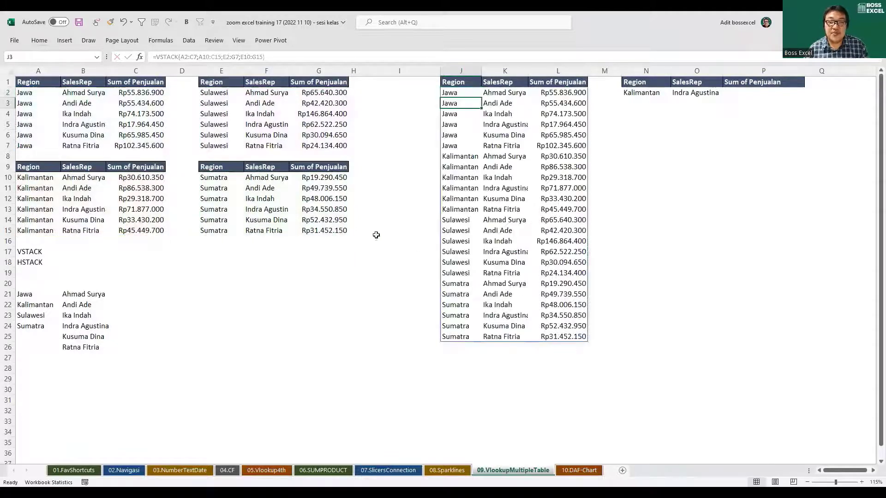
Examine the stacked table's columns and formula cells, the empty helper column I and the free area starting at N7.
{"action": "left_click_drag", "start_coordinate": [451, 92], "coordinate": [470, 323]}
{"action": "left_click_drag", "start_coordinate": [505, 94], "coordinate": [506, 283]}
{"action": "left_click_drag", "start_coordinate": [569, 94], "coordinate": [574, 272]}
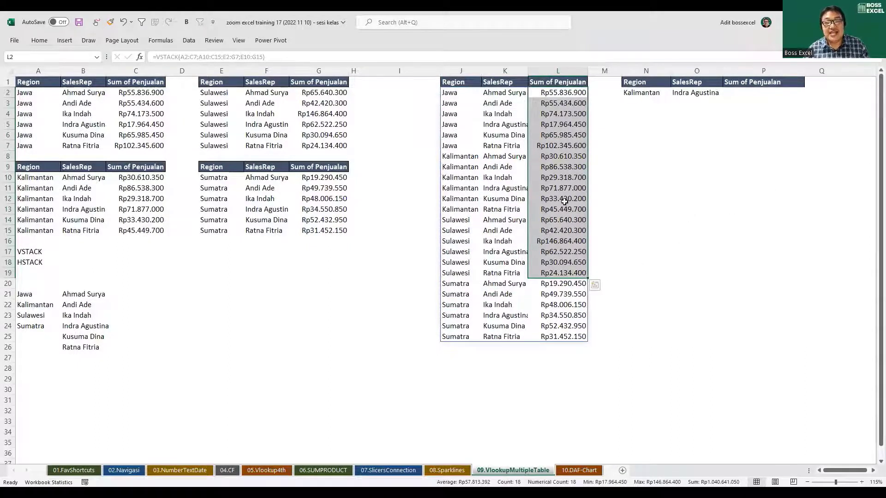
{"action": "left_click", "coordinate": [427, 93]}
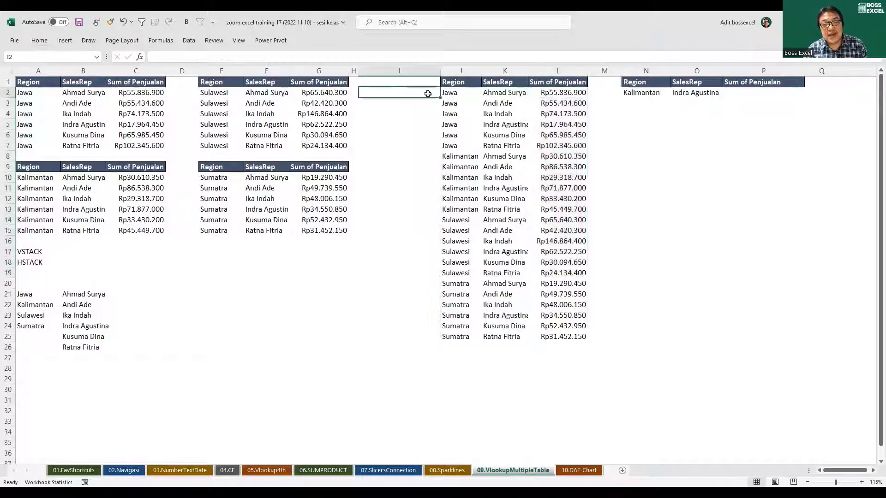
{"action": "left_click", "coordinate": [451, 93]}
{"action": "left_click", "coordinate": [502, 93]}
{"action": "left_click", "coordinate": [411, 94]}
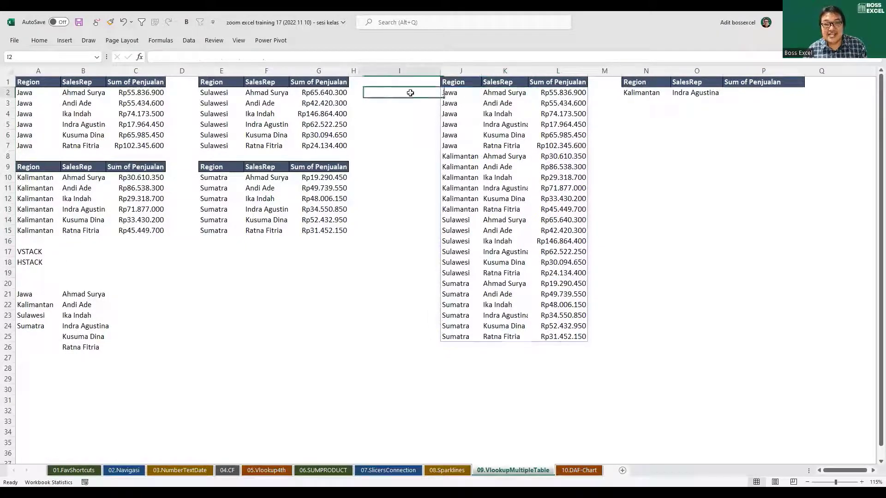
{"action": "left_click", "coordinate": [466, 94]}
{"action": "left_click", "coordinate": [508, 93]}
{"action": "left_click", "coordinate": [455, 92]}
{"action": "left_click", "coordinate": [559, 102]}
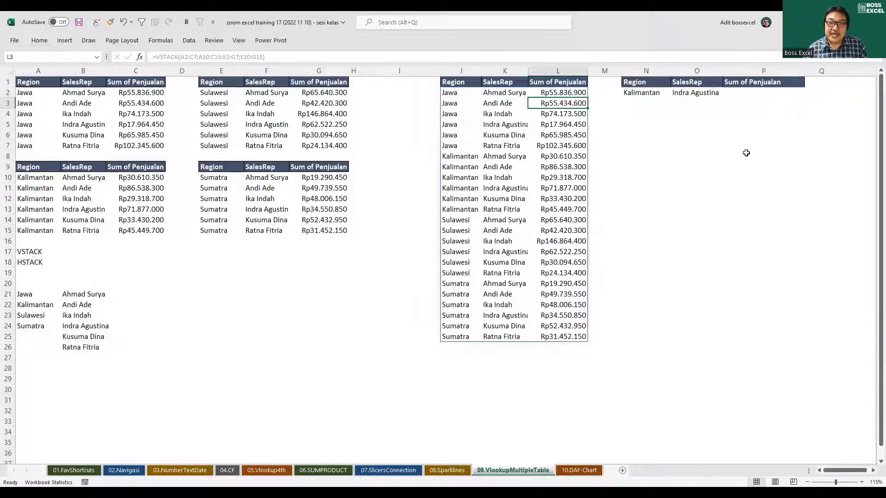
{"action": "left_click", "coordinate": [450, 93]}
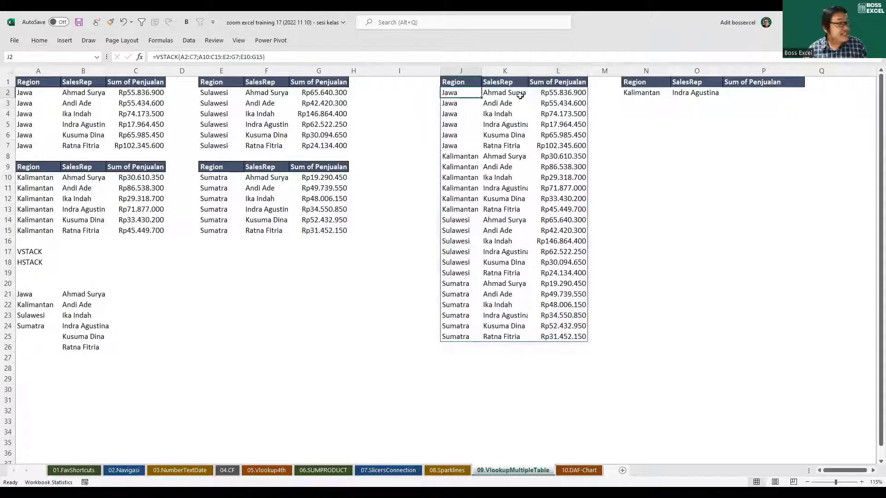
{"action": "left_click", "coordinate": [521, 96]}
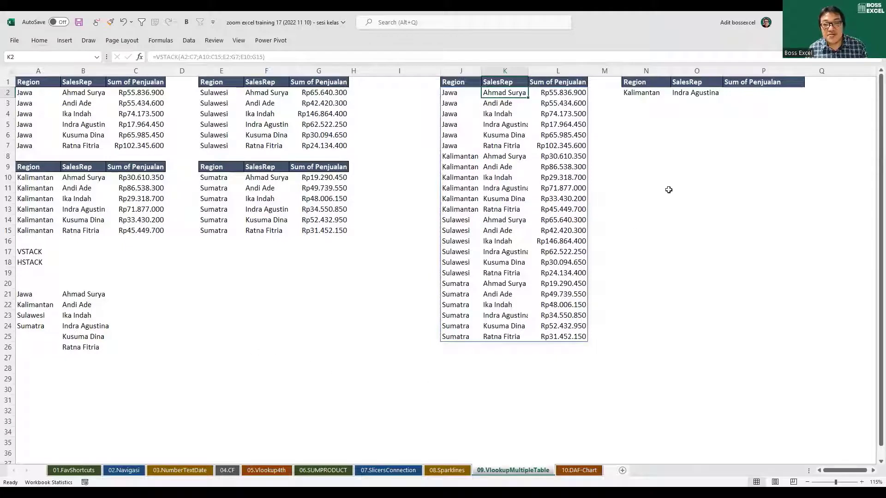
{"action": "left_click", "coordinate": [642, 144]}
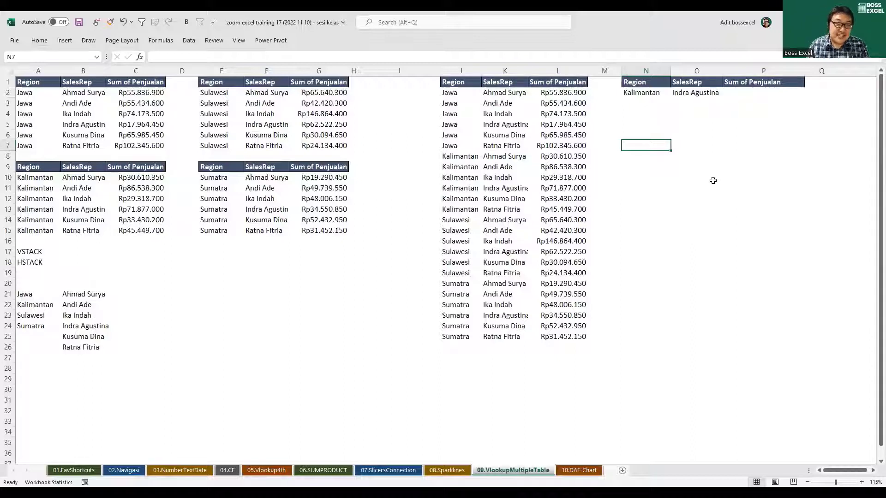
{"action": "left_click_drag", "start_coordinate": [667, 145], "coordinate": [665, 317]}
{"action": "left_click_drag", "start_coordinate": [697, 146], "coordinate": [715, 314]}
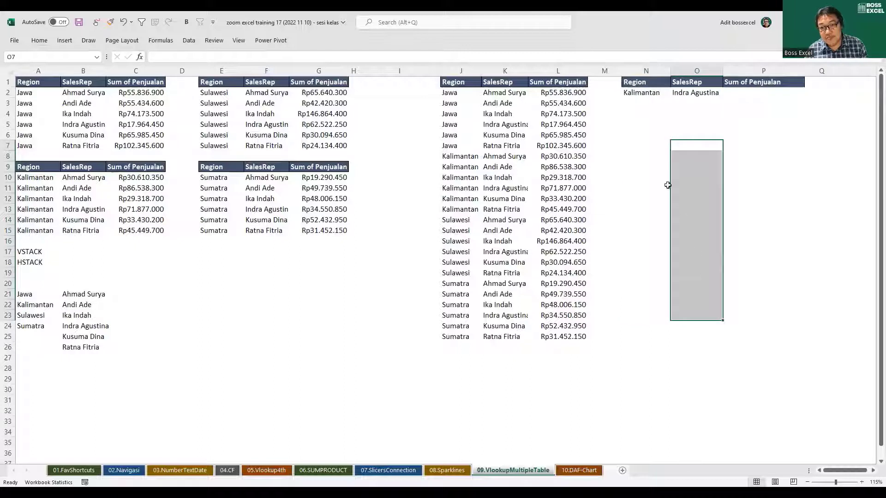
{"action": "left_click_drag", "start_coordinate": [649, 147], "coordinate": [646, 327]}
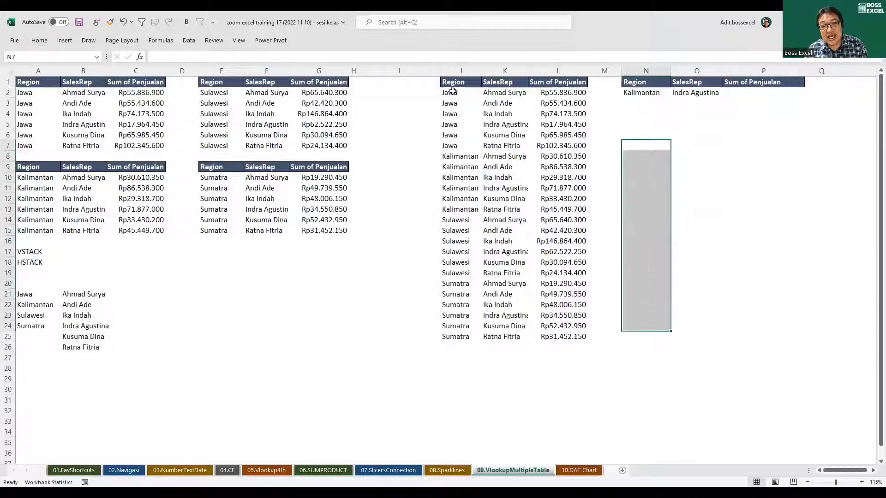
{"action": "left_click_drag", "start_coordinate": [453, 91], "coordinate": [502, 336]}
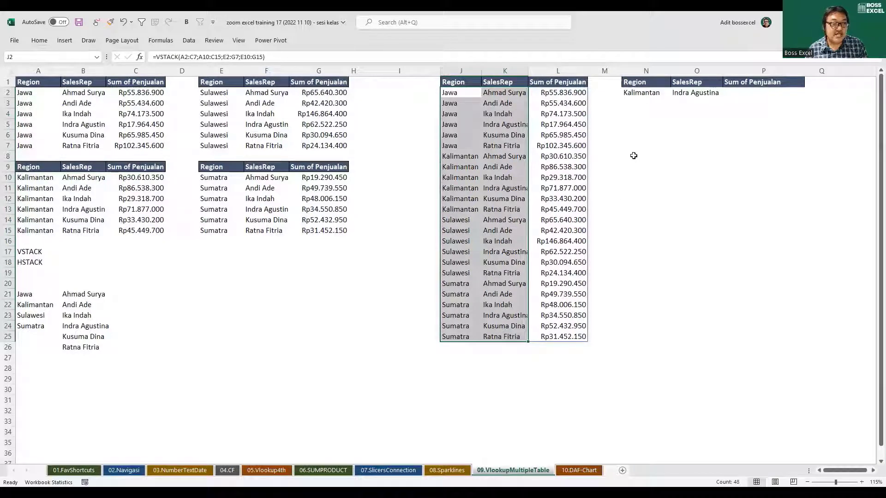
Enter an HSTACK formula in N7 with the joined keys J2:J25&K2:K25 as the first array and L2:L25 as the second.
{"action": "left_click", "coordinate": [658, 148]}
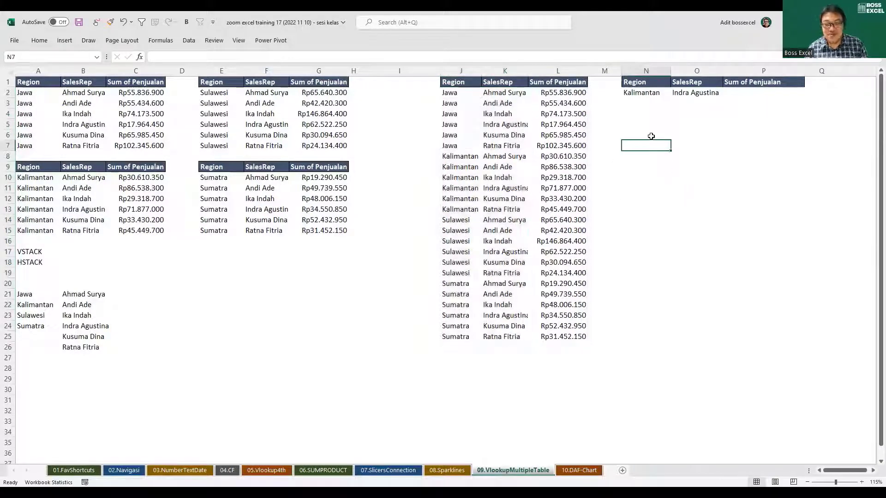
{"action": "type", "text": "="}
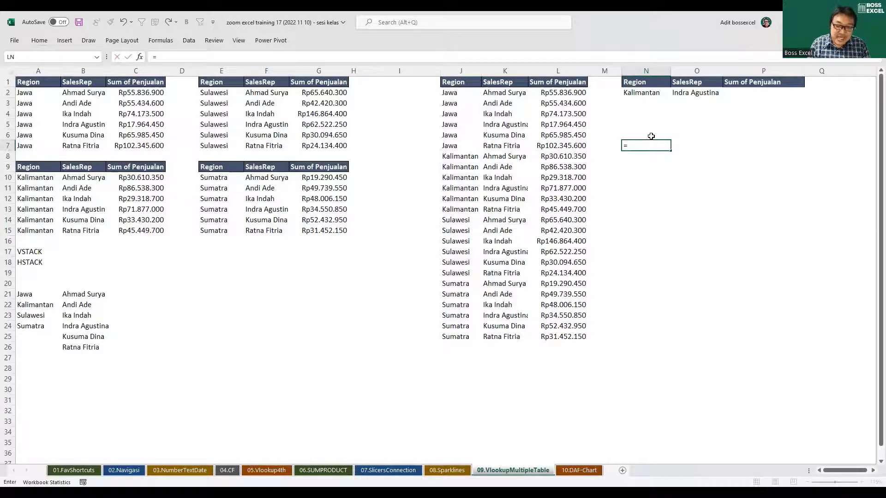
{"action": "type", "text": "HSTACK("}
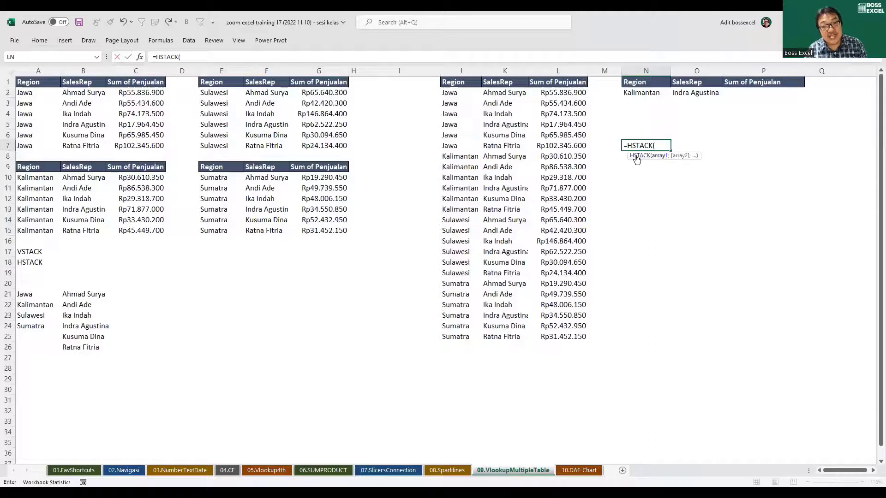
{"action": "left_click", "coordinate": [460, 93]}
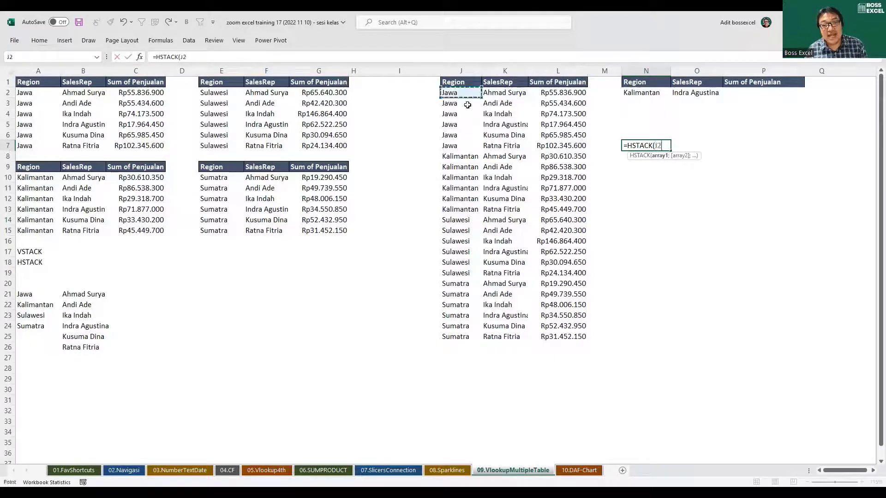
{"action": "left_click", "coordinate": [458, 334], "text": "shift"}
{"action": "type", "text": "&"}
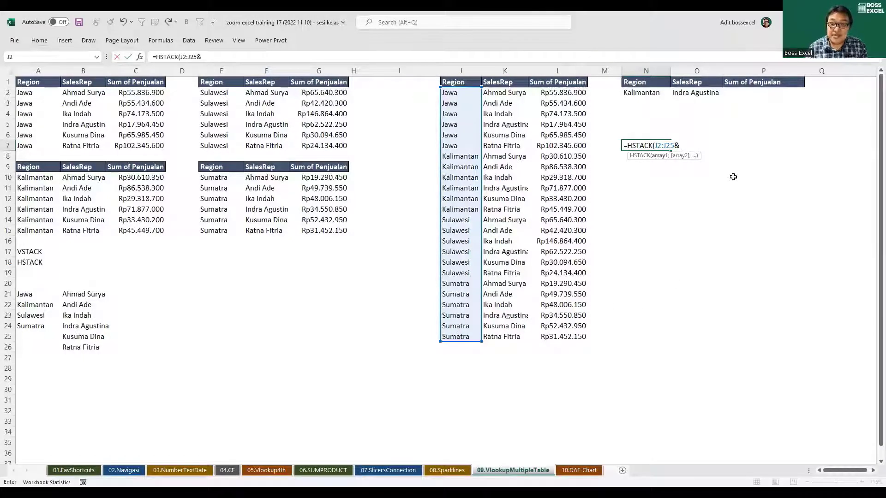
{"action": "left_click", "coordinate": [514, 96]}
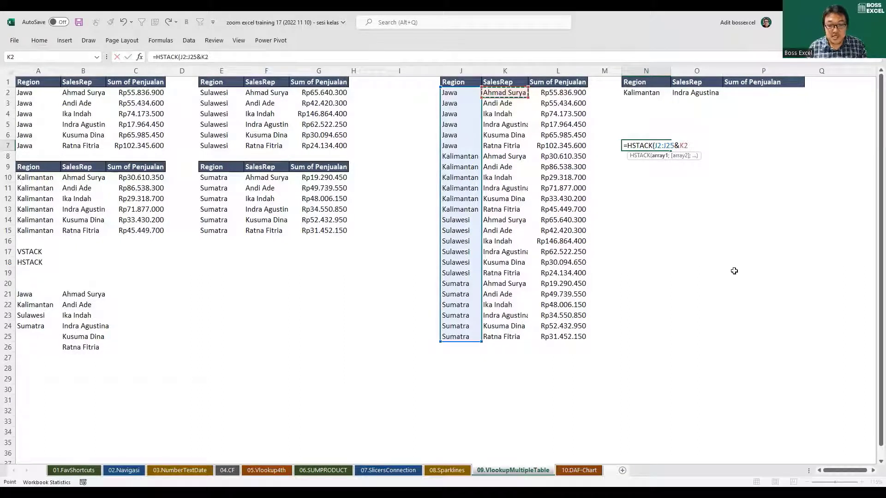
{"action": "key", "text": "ctrl+shift+Down"}
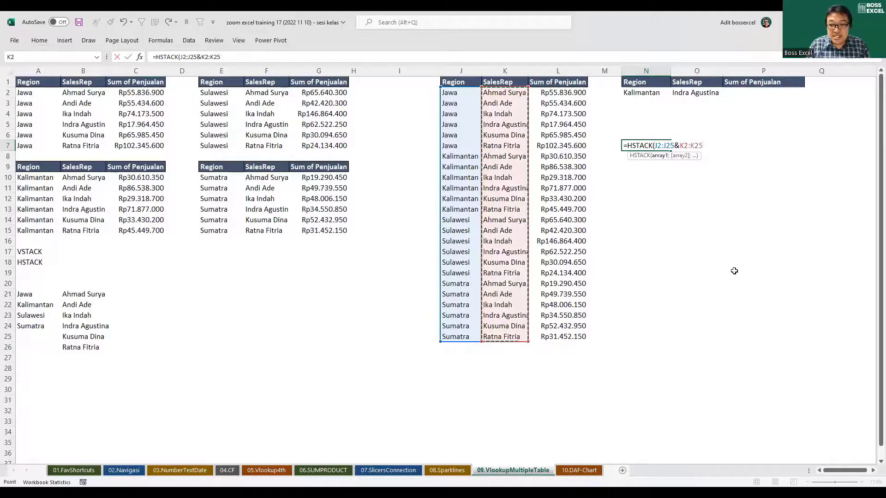
{"action": "type", "text": ";"}
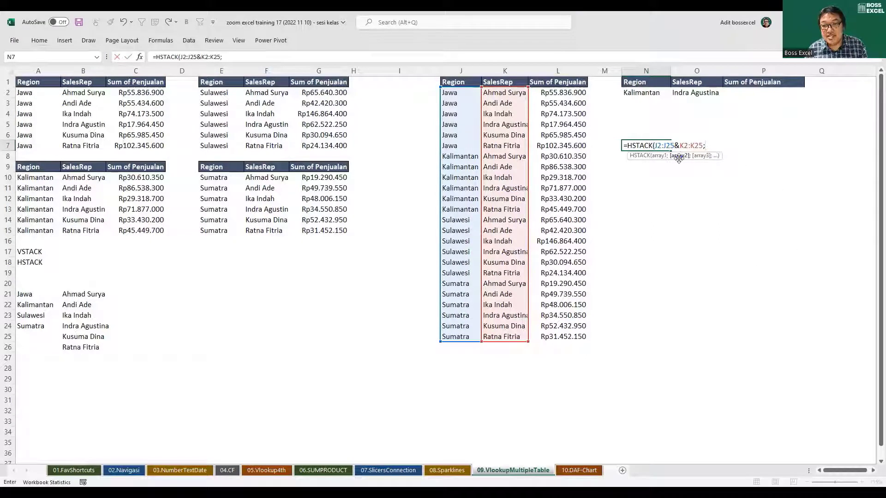
{"action": "left_click", "coordinate": [566, 95]}
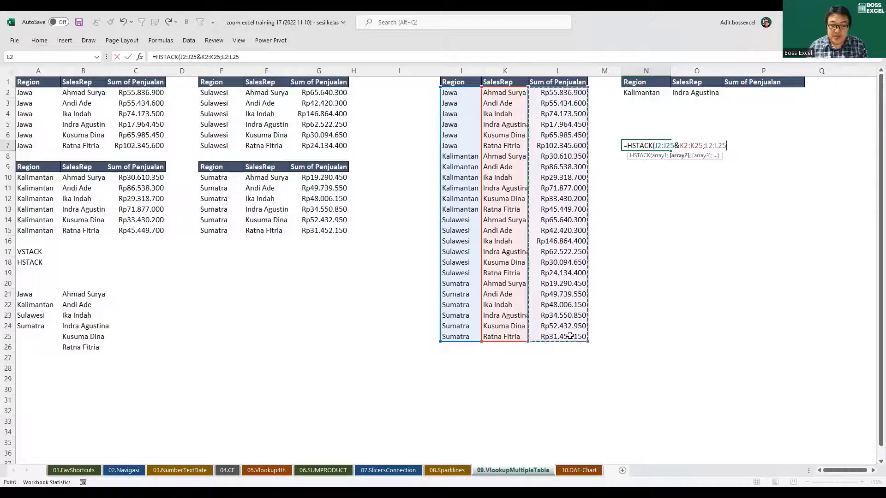
{"action": "key", "text": "Return"}
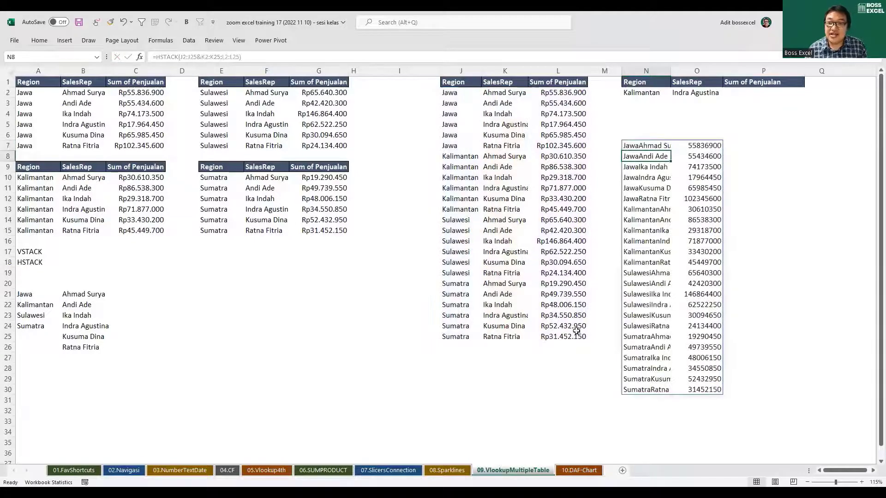
Examine the joined region and sales rep keys that the HSTACK formula spills down from N7.
{"action": "left_click", "coordinate": [677, 116]}
{"action": "left_click", "coordinate": [663, 144]}
{"action": "key", "text": "Down"}
{"action": "key", "text": "Down"}
{"action": "key", "text": "Down"}
{"action": "key", "text": "Down"}
{"action": "key", "text": "Down"}
{"action": "key", "text": "Down"}
{"action": "key", "text": "Down"}
{"action": "key", "text": "Down"}
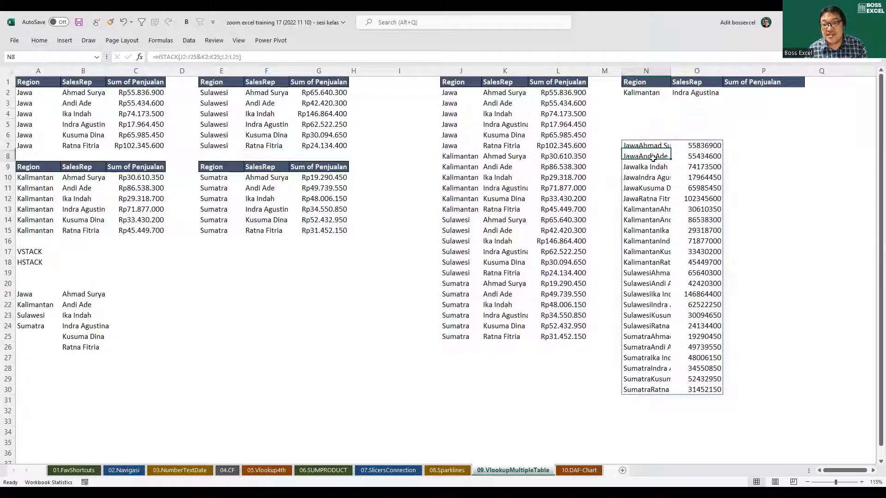
{"action": "left_click", "coordinate": [650, 272]}
{"action": "left_click", "coordinate": [649, 291]}
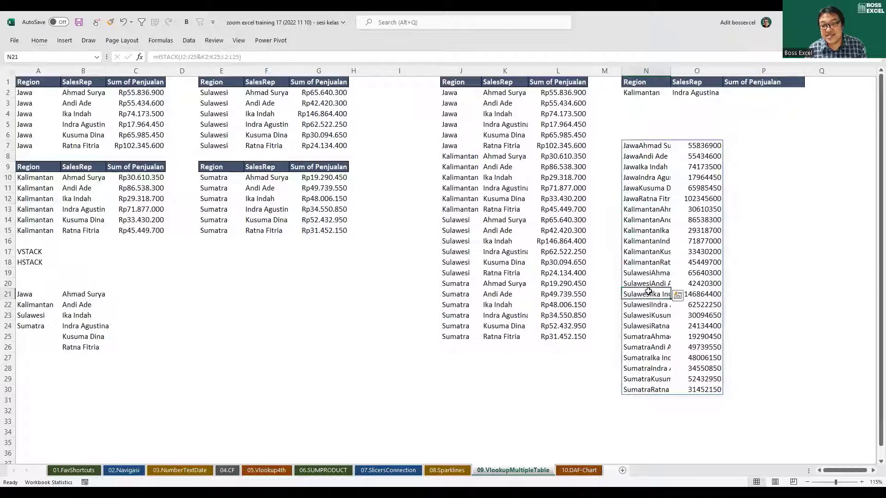
{"action": "left_click", "coordinate": [648, 143]}
{"action": "left_click", "coordinate": [659, 178]}
{"action": "left_click", "coordinate": [658, 209]}
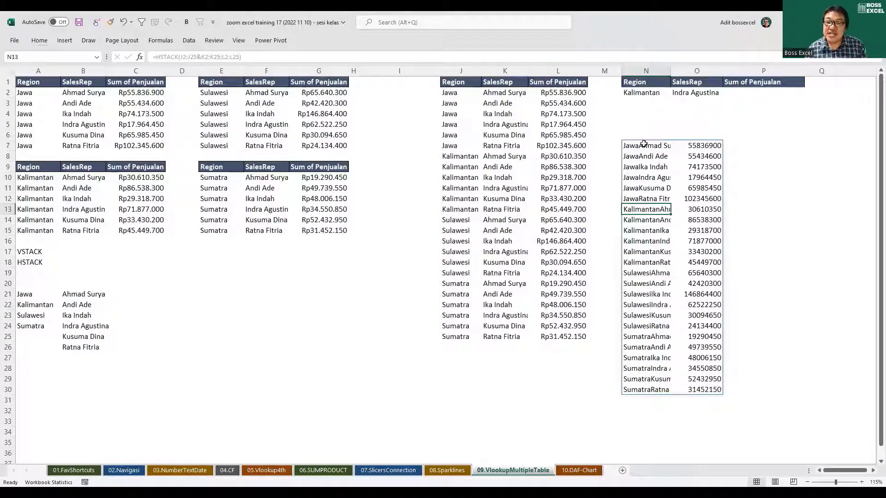
Begin a VLOOKUP formula in P2 that uses the joined region and sales rep N2&O2 as the lookup value.
{"action": "left_click_drag", "start_coordinate": [644, 144], "coordinate": [704, 390]}
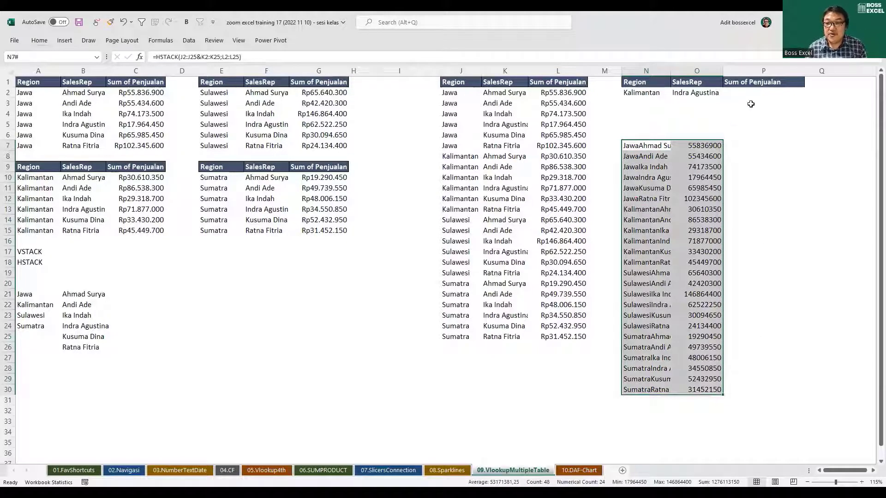
{"action": "left_click_drag", "start_coordinate": [383, 81], "coordinate": [401, 305]}
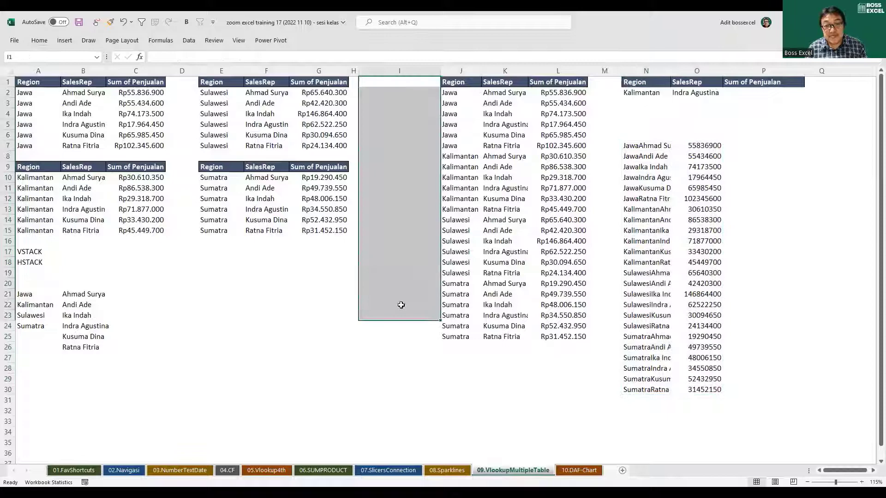
{"action": "left_click", "coordinate": [785, 93]}
{"action": "type", "text": "="}
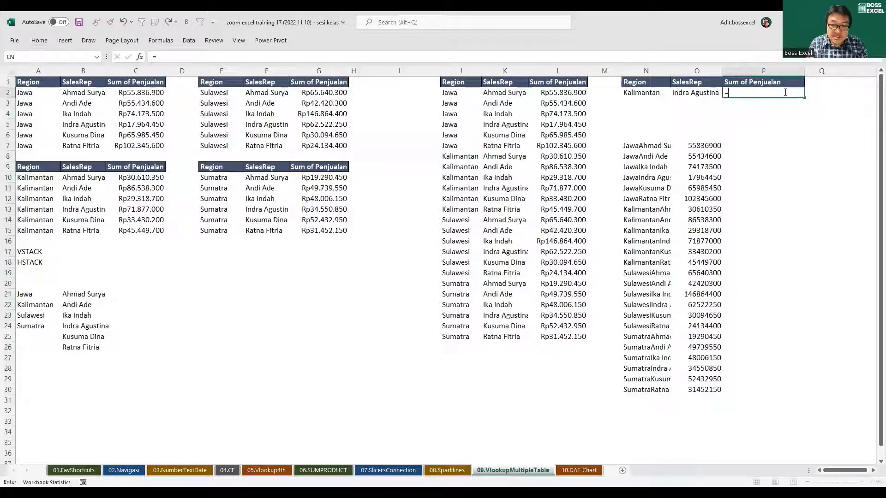
{"action": "type", "text": "VLOOKUP("}
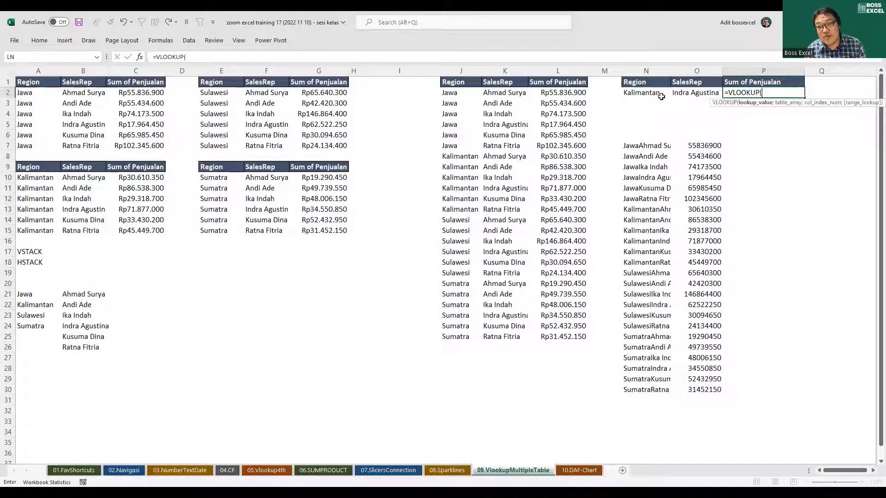
{"action": "left_click", "coordinate": [645, 93]}
{"action": "type", "text": "&"}
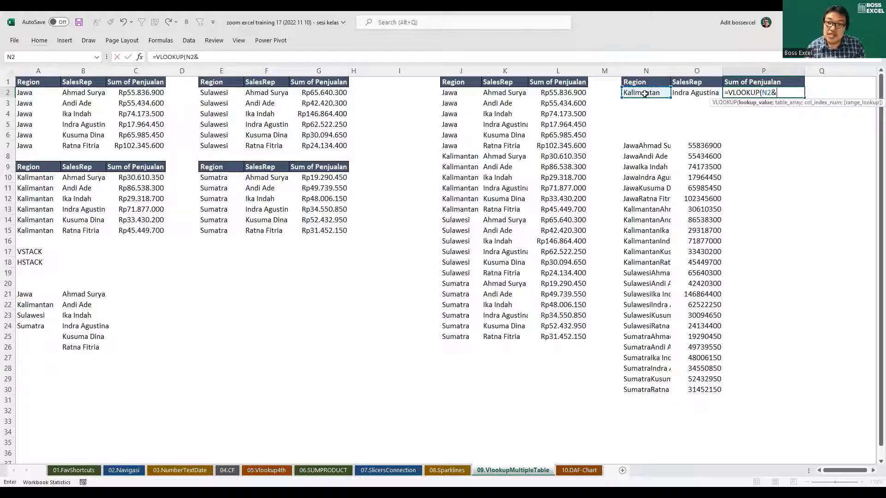
{"action": "left_click", "coordinate": [685, 94]}
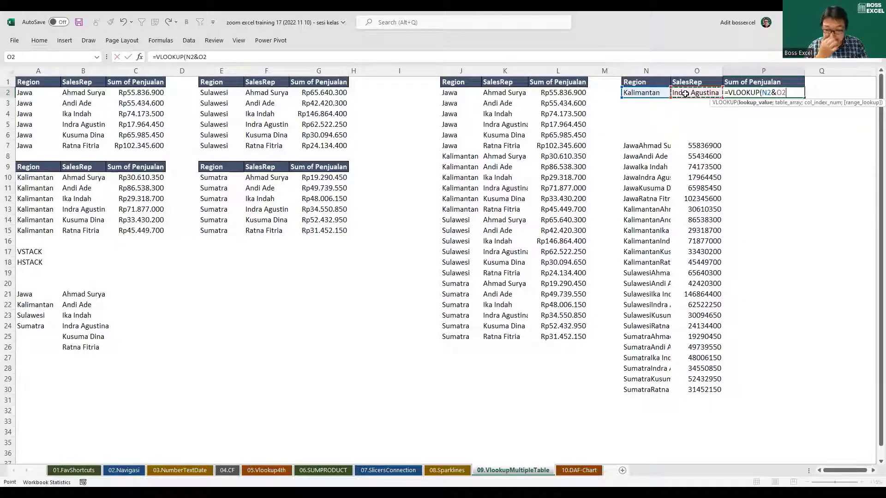
{"action": "type", "text": ";"}
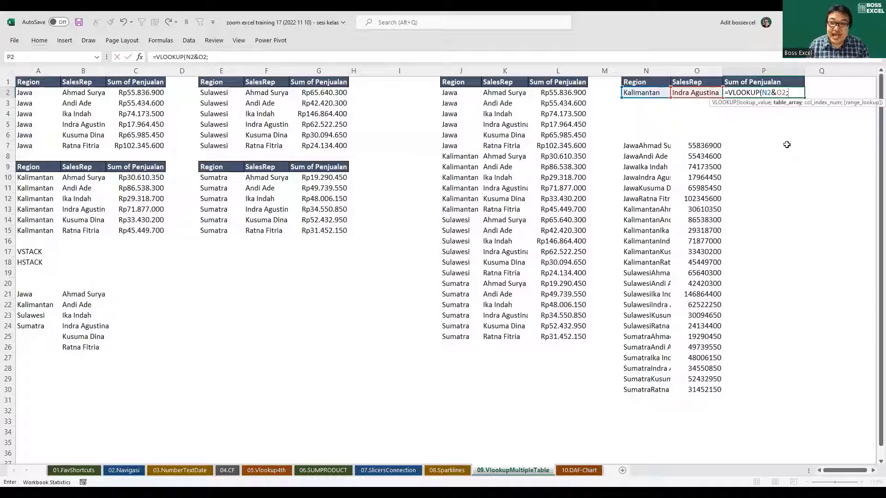
Nest an HSTACK as the VLOOKUP's table array, with J2:J25&K2:K25 as the first array and L2:L25 as the second.
{"action": "type", "text": "HSTACK("}
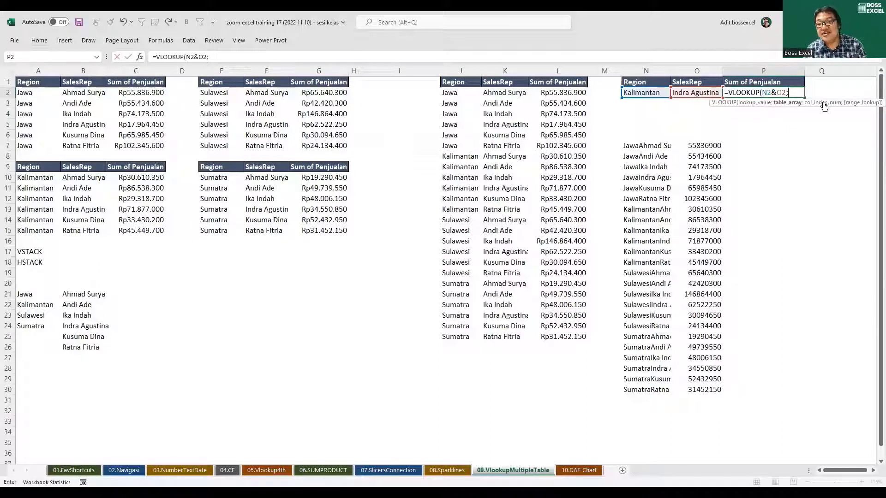
{"action": "left_click", "coordinate": [452, 95]}
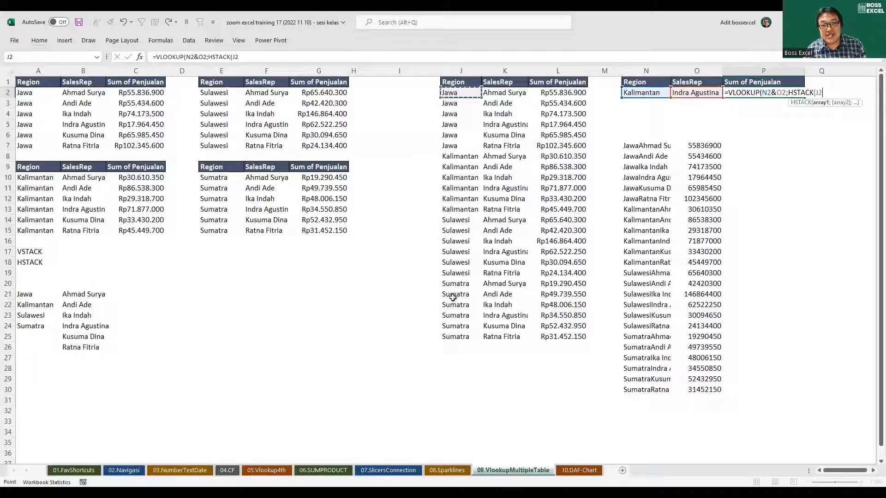
{"action": "left_click", "coordinate": [457, 338], "text": "shift"}
{"action": "type", "text": "&"}
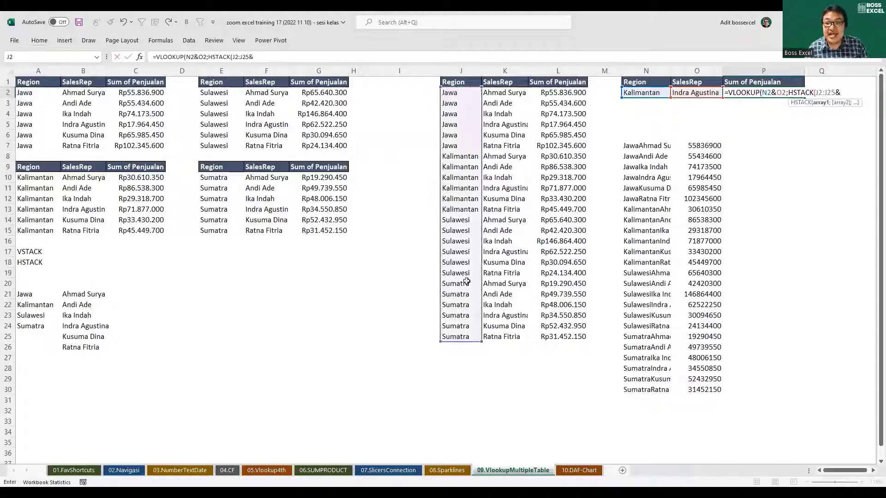
{"action": "left_click", "coordinate": [511, 95]}
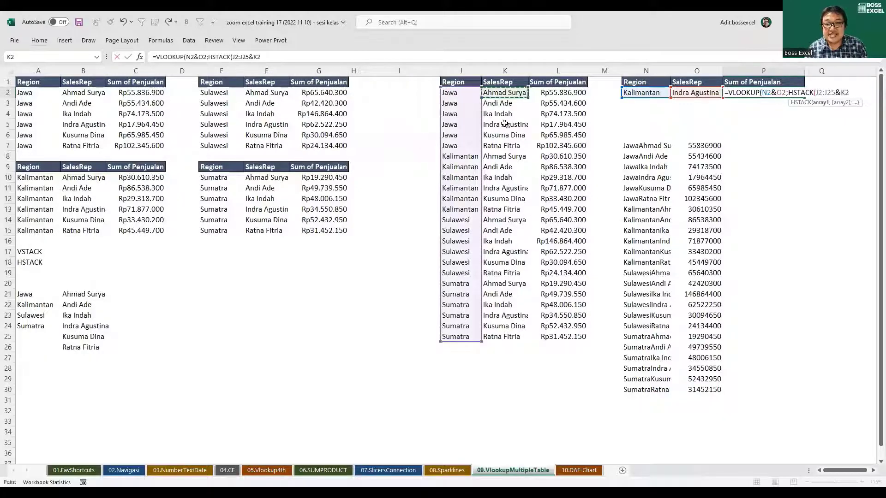
{"action": "left_click", "coordinate": [501, 335], "text": "shift"}
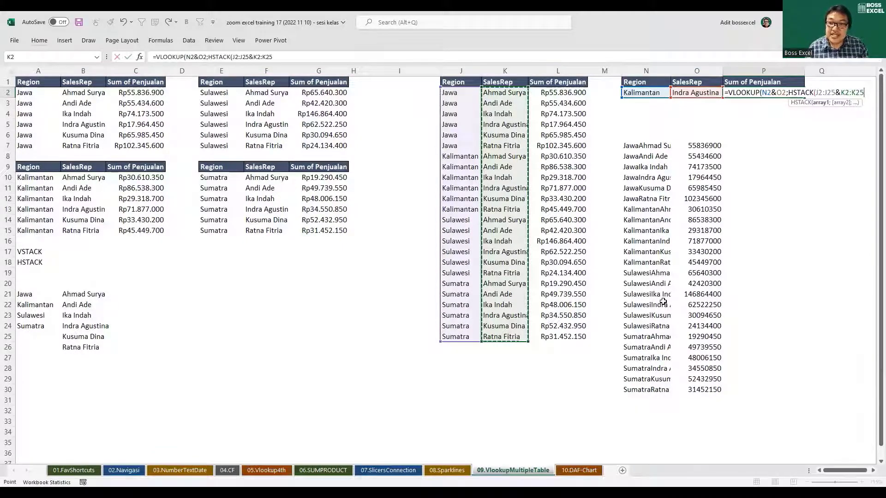
{"action": "type", "text": ";"}
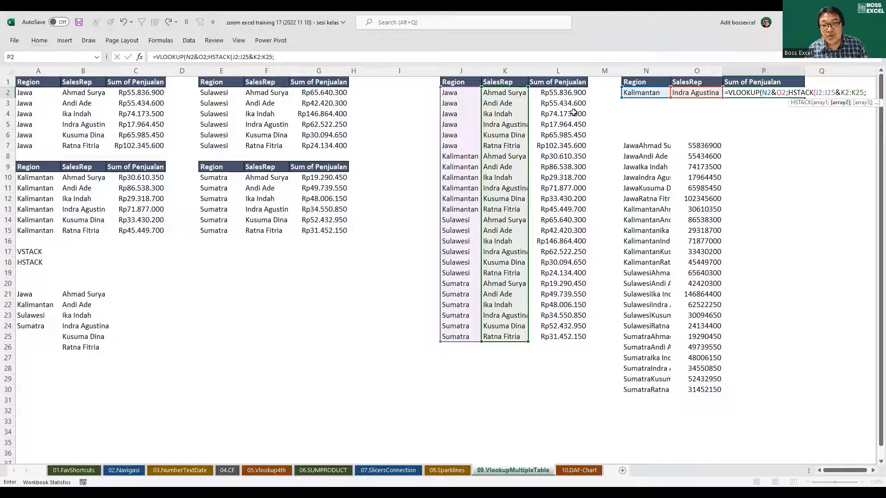
{"action": "left_click_drag", "start_coordinate": [564, 92], "coordinate": [563, 332]}
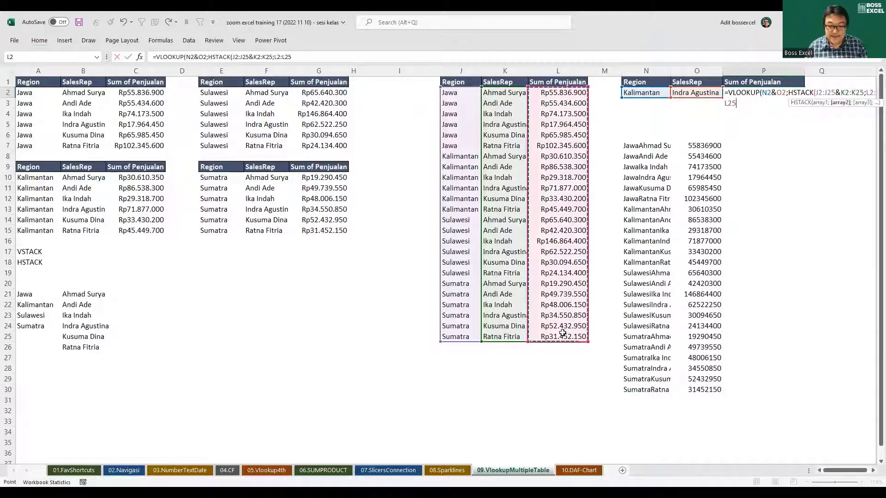
{"action": "type", "text": ")"}
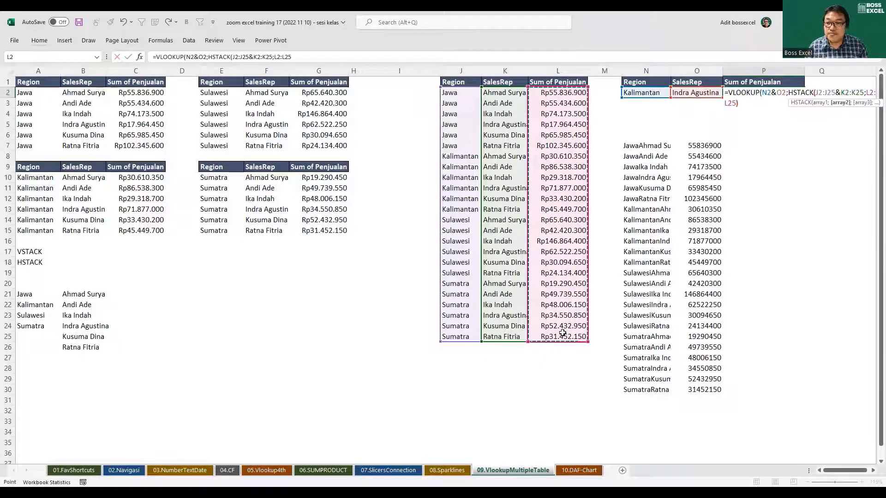
Complete the VLOOKUP in P2 with column index 2 and FALSE for exact match, and delete the separate HSTACK formula in N7.
{"action": "type", "text": ";2"}
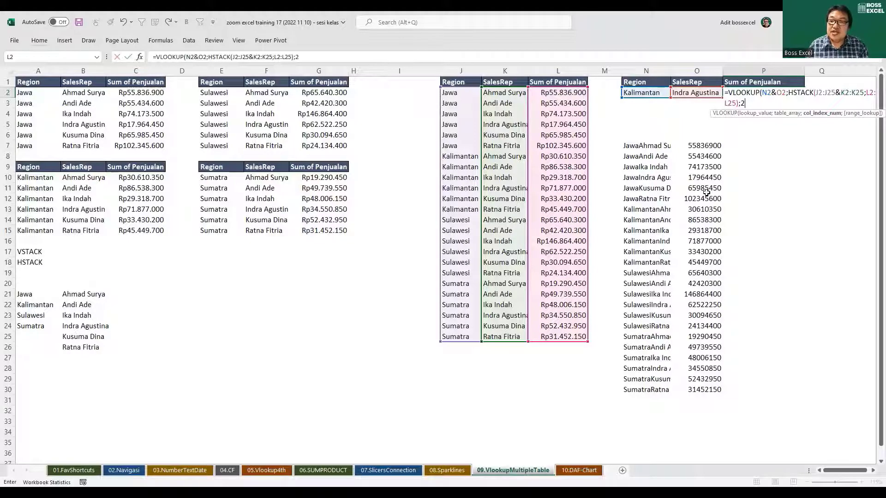
{"action": "key", "text": "Return"}
{"action": "left_click", "coordinate": [638, 142]}
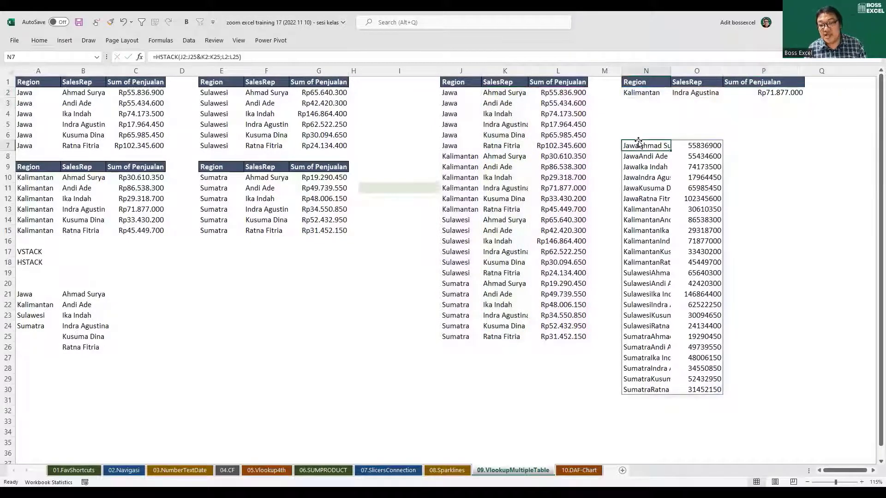
{"action": "key", "text": "Delete"}
{"action": "left_click", "coordinate": [768, 98]}
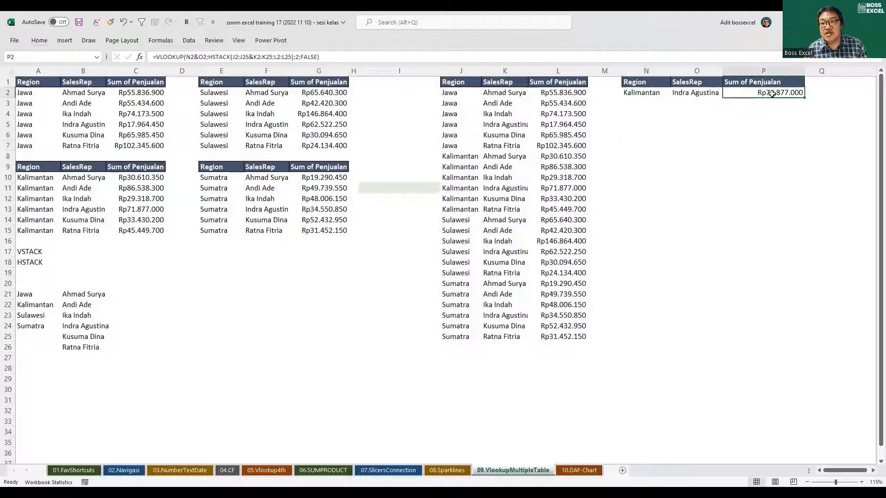
Compare the P2 lookup with the matching row of the stacked table, and change the region in N2 to Sulawesi.
{"action": "left_click", "coordinate": [649, 96]}
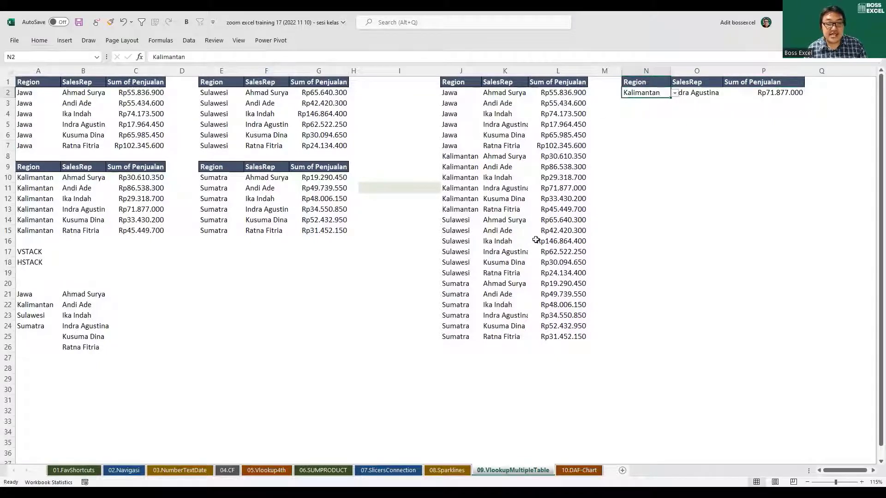
{"action": "left_click", "coordinate": [512, 189]}
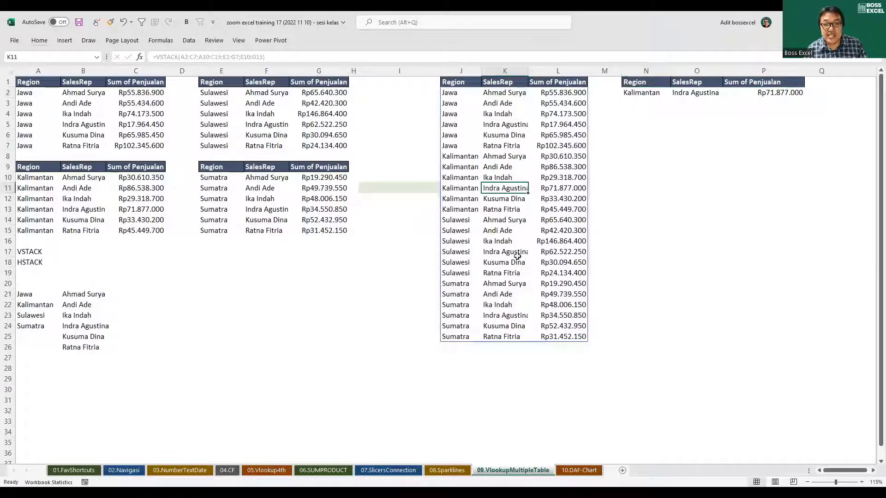
{"action": "left_click", "coordinate": [646, 90]}
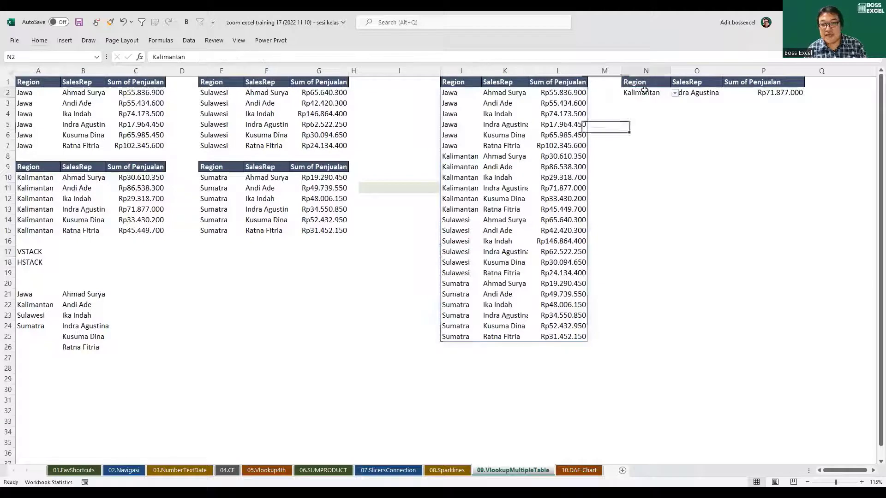
{"action": "left_click", "coordinate": [675, 93]}
{"action": "left_click", "coordinate": [655, 115]}
{"action": "left_click", "coordinate": [757, 93]}
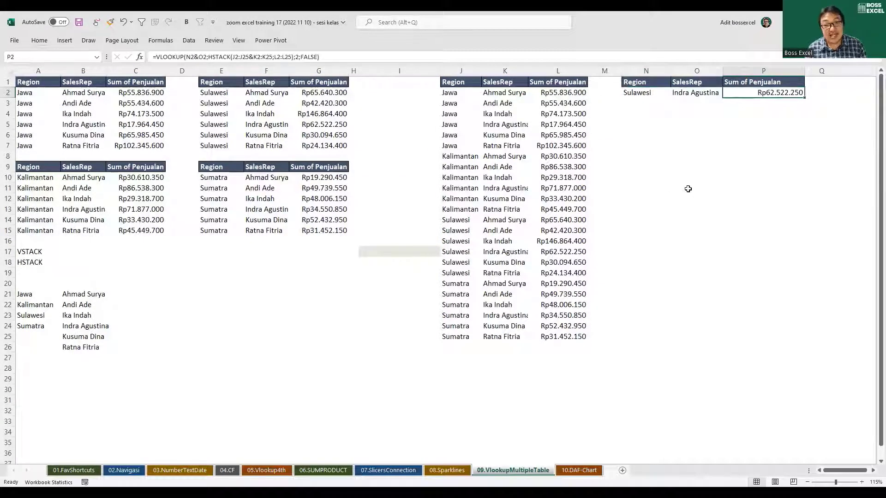
Examine the arguments of the VLOOKUP formula in P2 and the stacked VSTACK table it draws on, leaving both unedited.
{"action": "double_click", "coordinate": [773, 93]}
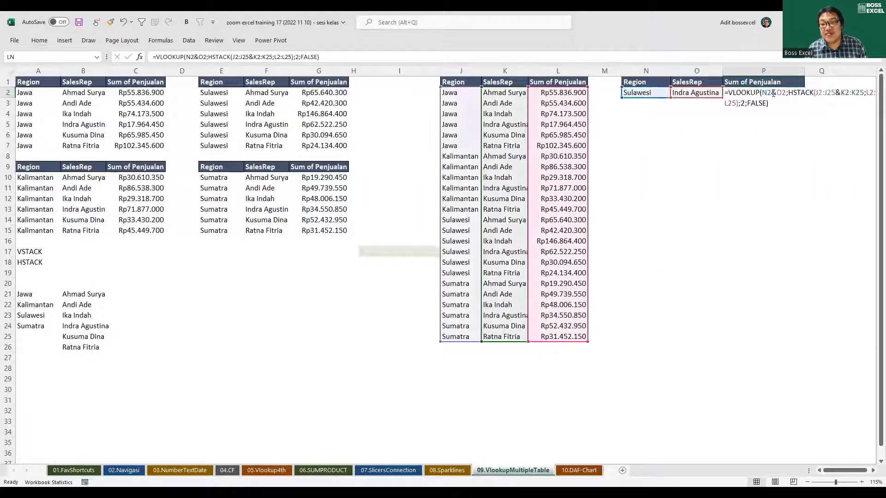
{"action": "left_click", "coordinate": [805, 94]}
{"action": "key", "text": "Escape"}
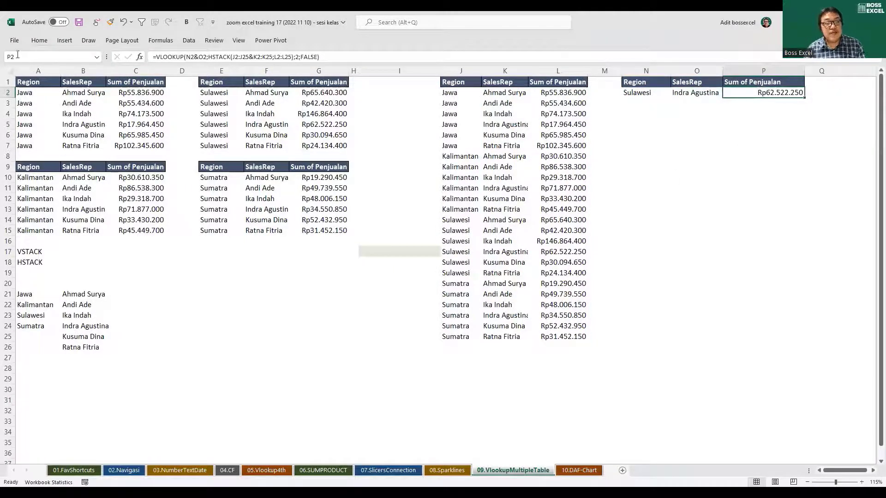
{"action": "left_click_drag", "start_coordinate": [455, 93], "coordinate": [573, 328]}
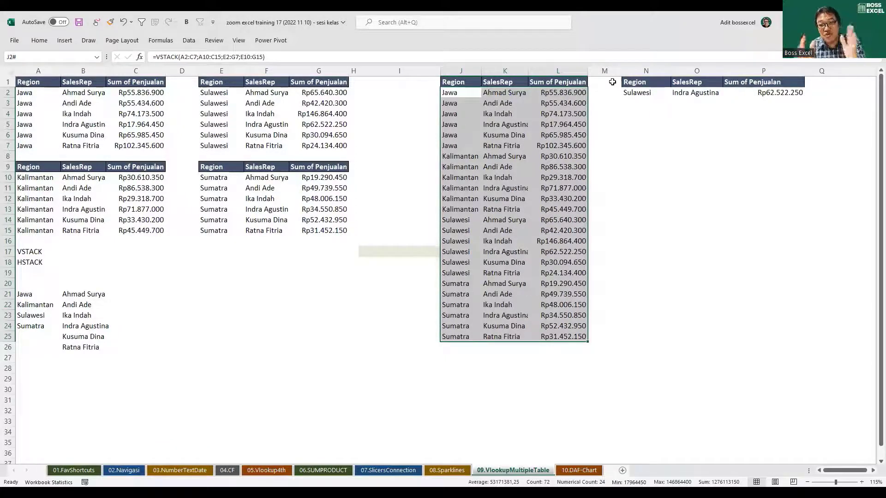
{"action": "double_click", "coordinate": [764, 93]}
{"action": "key", "text": "Escape"}
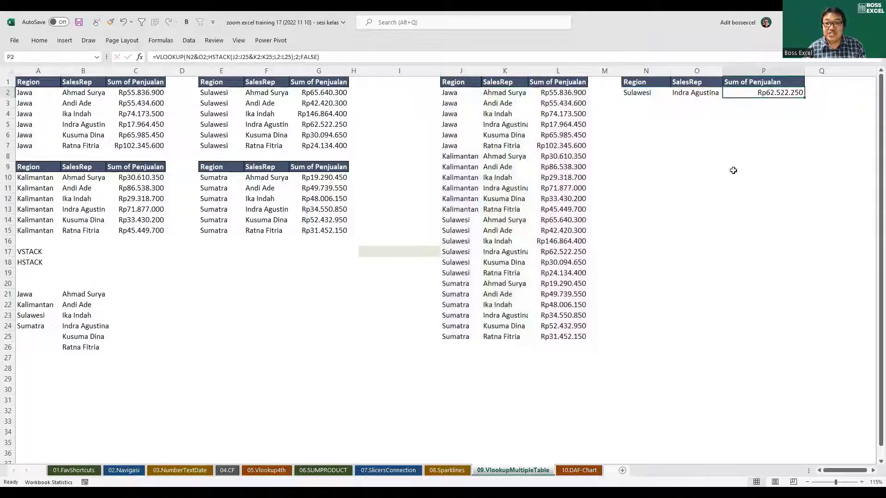